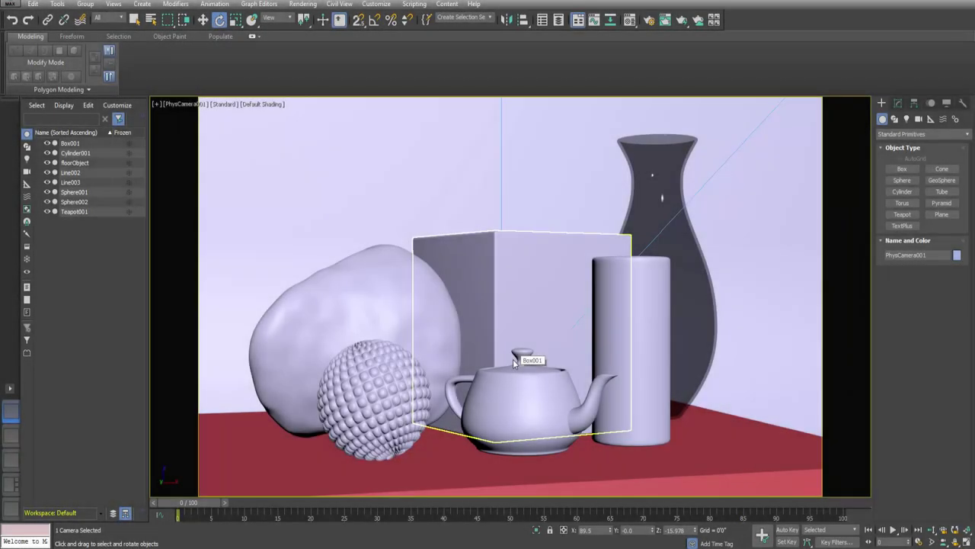
Step: Select the teapot, switch to a wireframe Top view, and select PhysCamera001
left_click(511, 381)
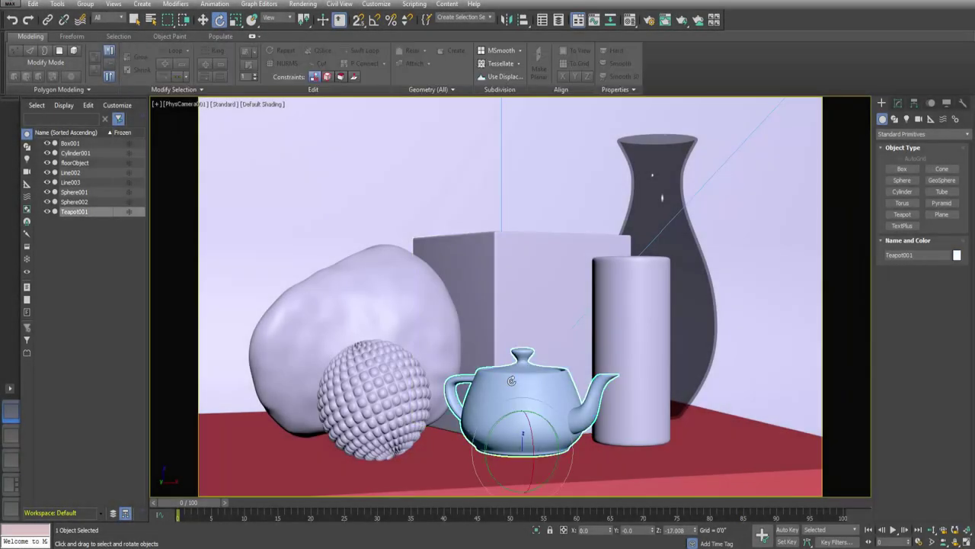
key("t")
key("F3")
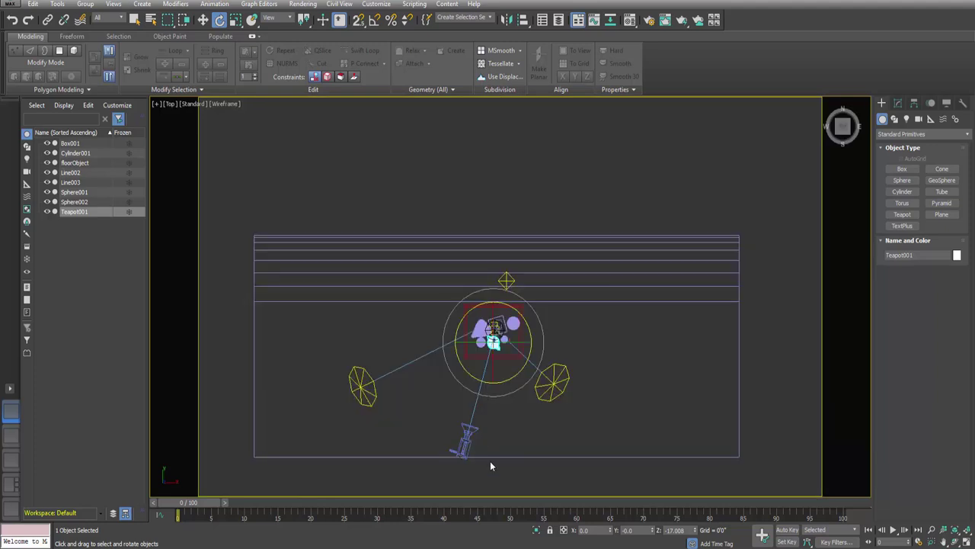
left_click(465, 441)
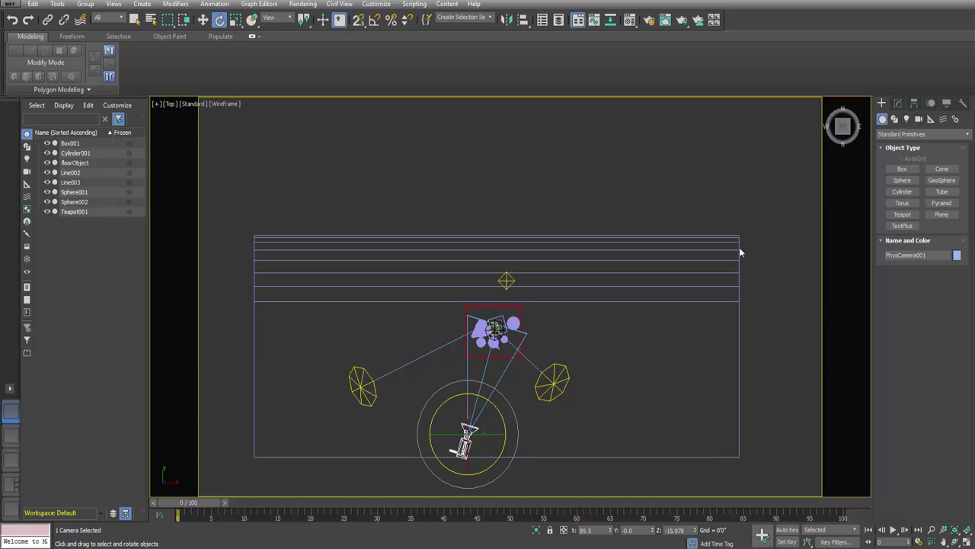
Step: Arm Physical camera creation from the Cameras category, with defaults of 35mm preset, 40 mm and f/8
left_click(919, 119)
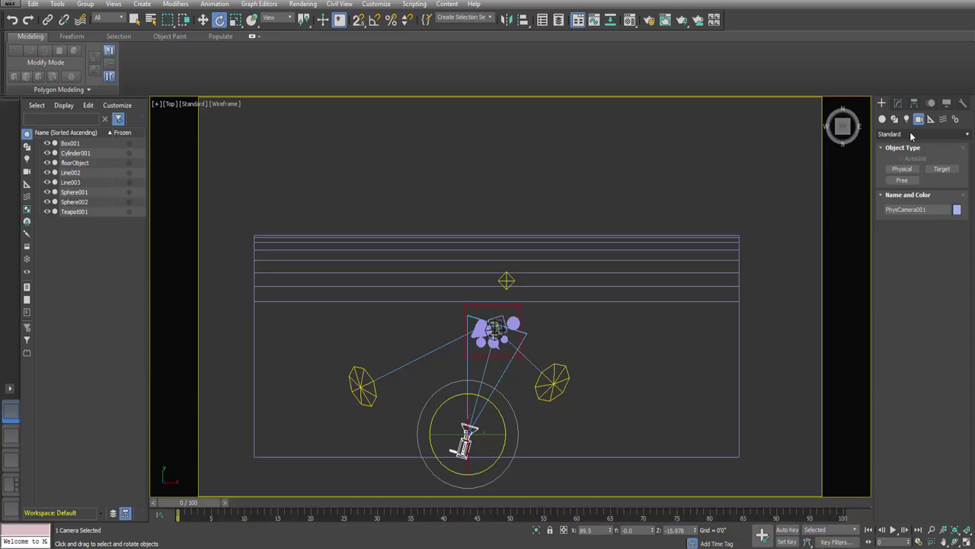
left_click(903, 169)
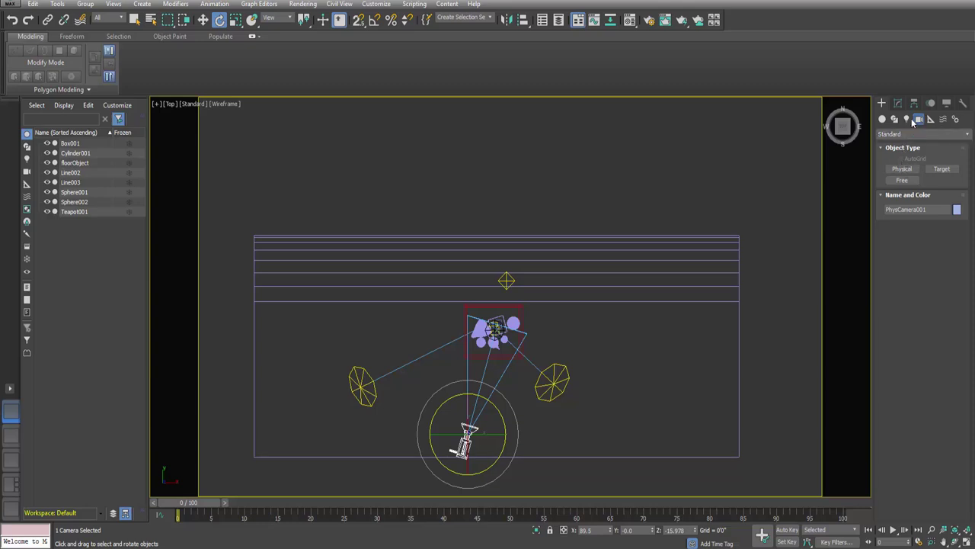
left_click(891, 135)
left_click(906, 171)
left_click(895, 170)
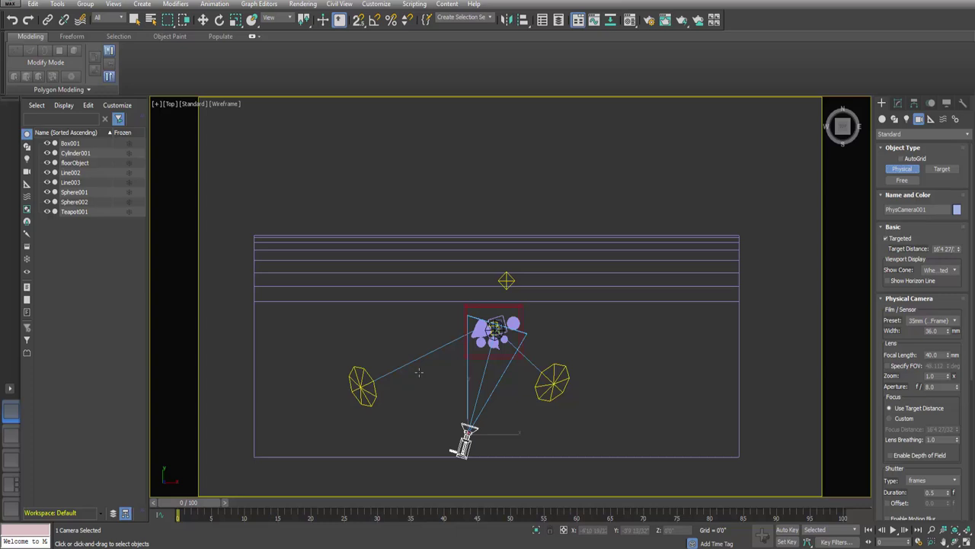
Step: Create a new physical camera in Top view aimed at the teapot
left_click_drag(579, 349, 496, 326)
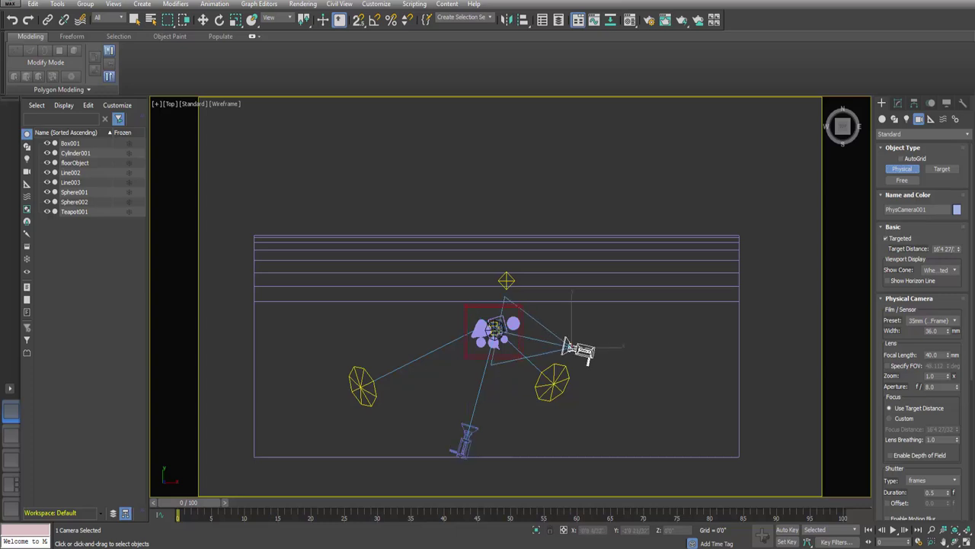
mouse_move(590, 358)
left_mouse_down()
mouse_move(574, 360)
mouse_move(587, 363)
left_mouse_up()
left_click(540, 334)
Step: Raise PhysCamera002 and its target in Front view, then look through the camera
left_click(842, 141)
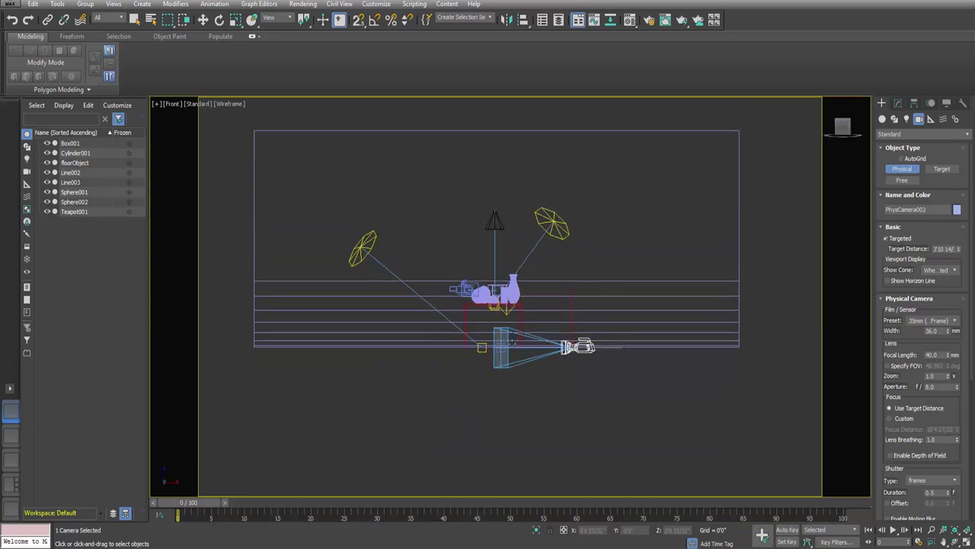
left_click(571, 346)
left_click(202, 20)
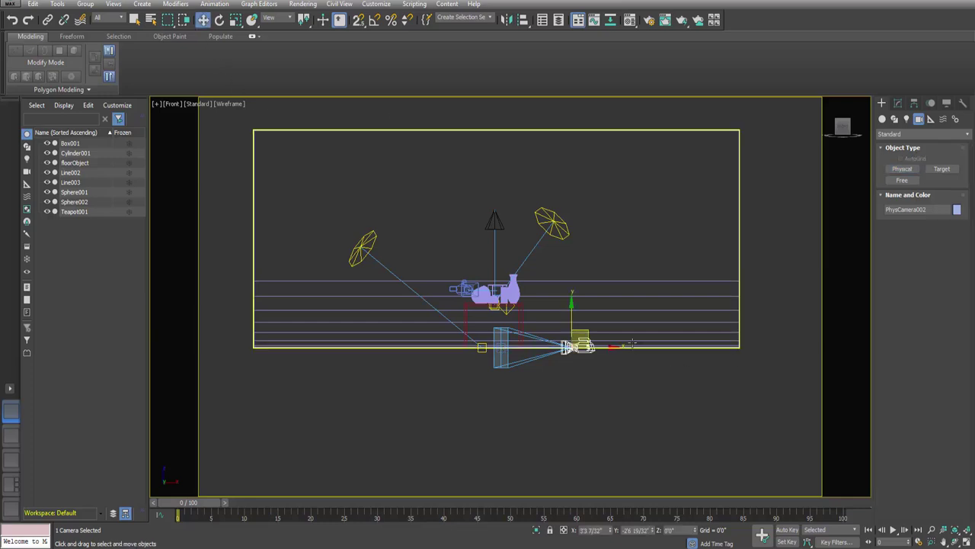
left_click_drag(572, 316, 572, 240)
left_click_drag(500, 347, 501, 287)
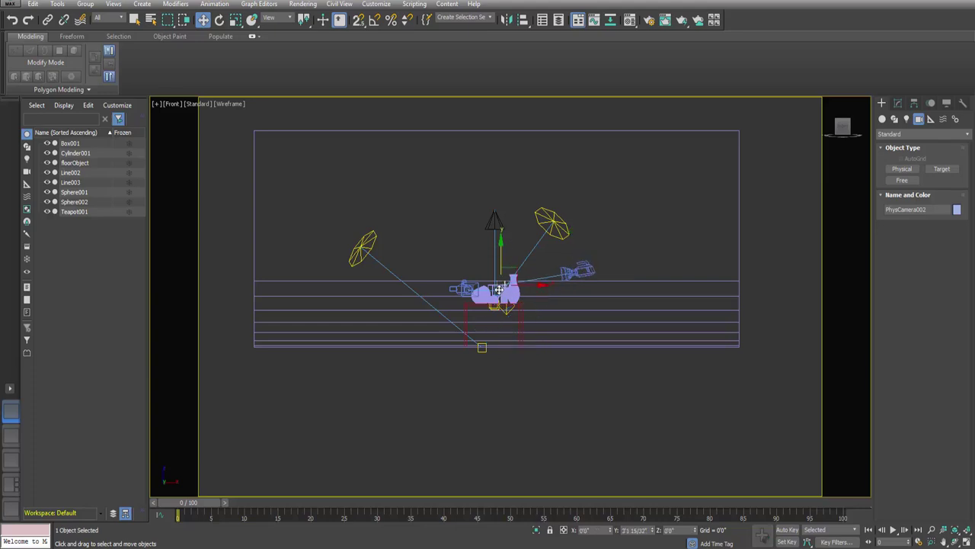
left_click(577, 270)
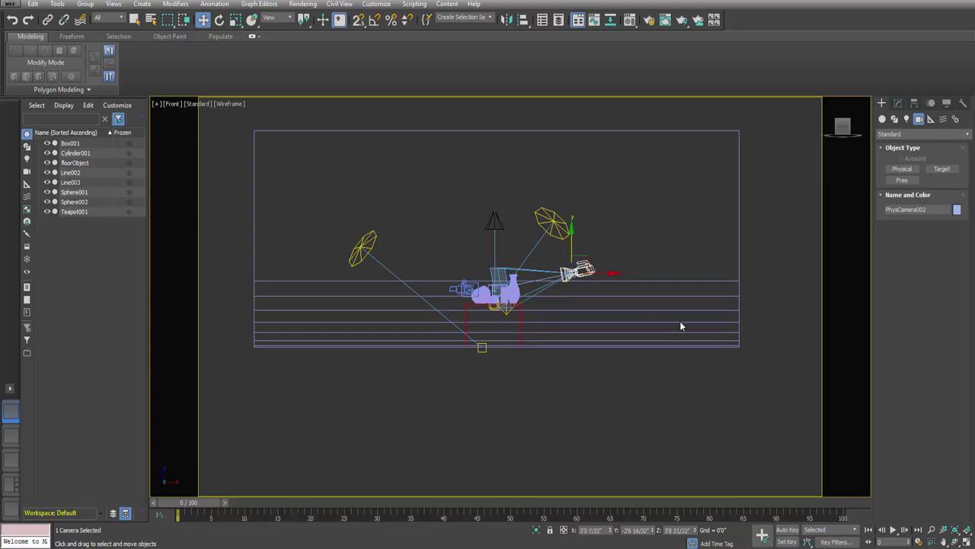
key("c")
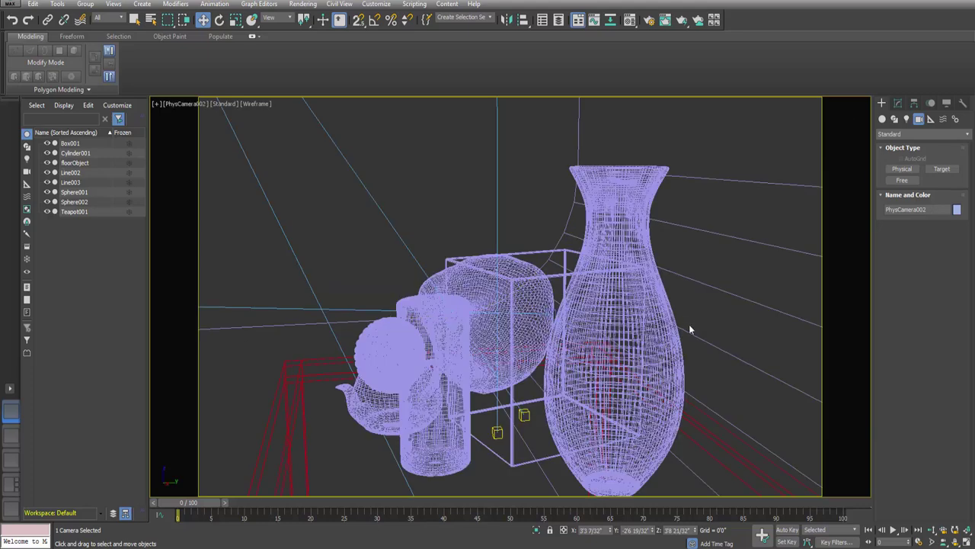
Step: Shade the PhysCamera002 view and truck it slightly so the vase sits toward the right
key("F3")
key("F3")
key("F3")
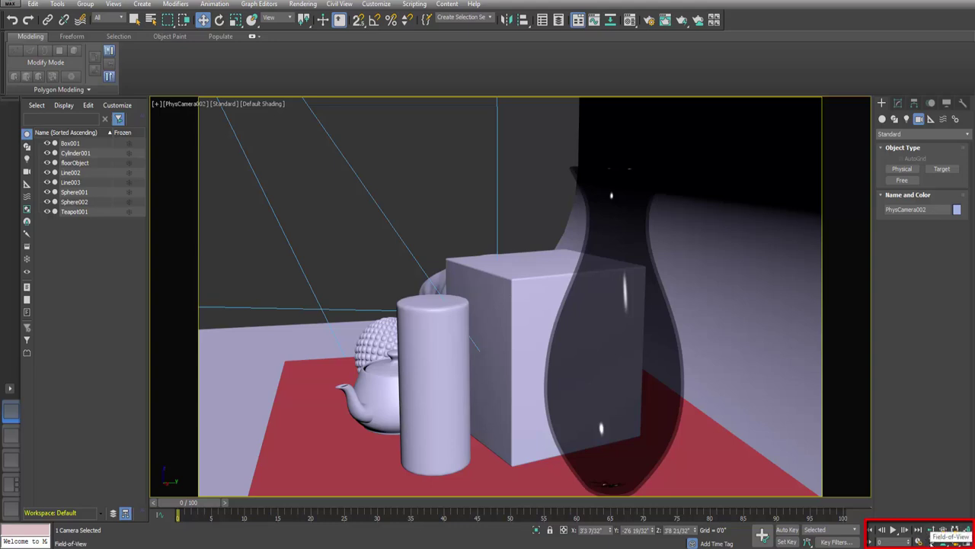
left_click(945, 541)
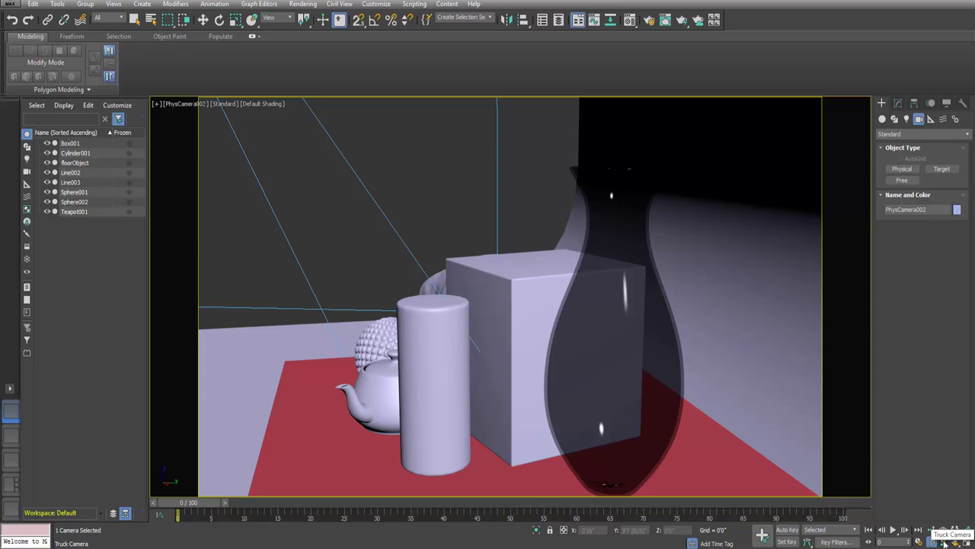
mouse_move(646, 394)
left_mouse_down()
mouse_move(505, 385)
mouse_move(573, 335)
mouse_move(644, 336)
mouse_move(678, 377)
mouse_move(715, 392)
mouse_move(654, 387)
left_mouse_up()
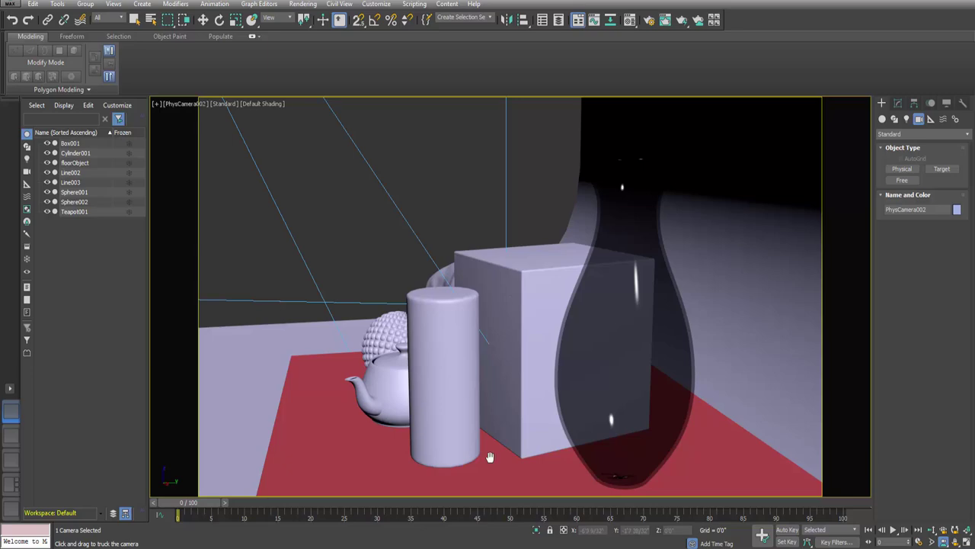
Step: Render a quick preview, then set the render output size to 1000 × 1000 with aspect 1.0
left_click(663, 21)
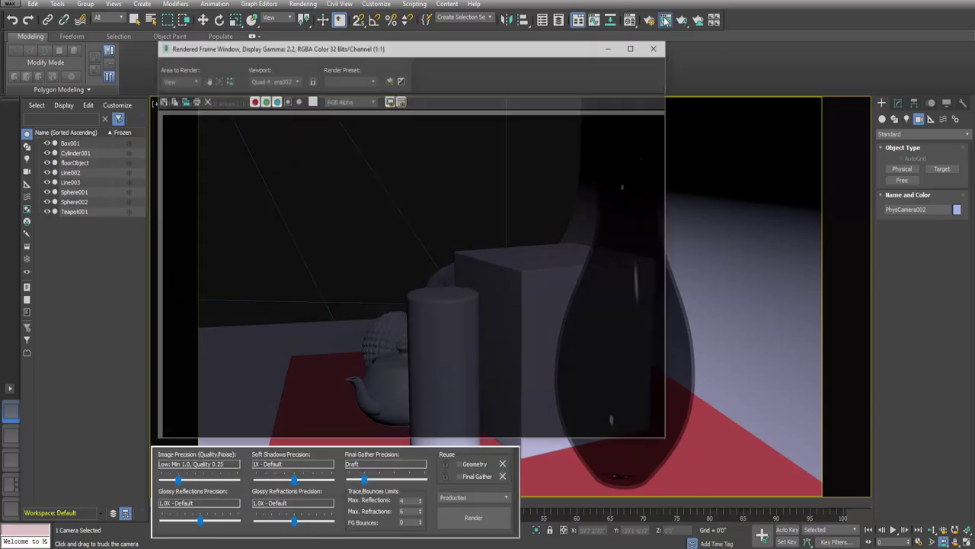
left_click(646, 37)
left_click(650, 20)
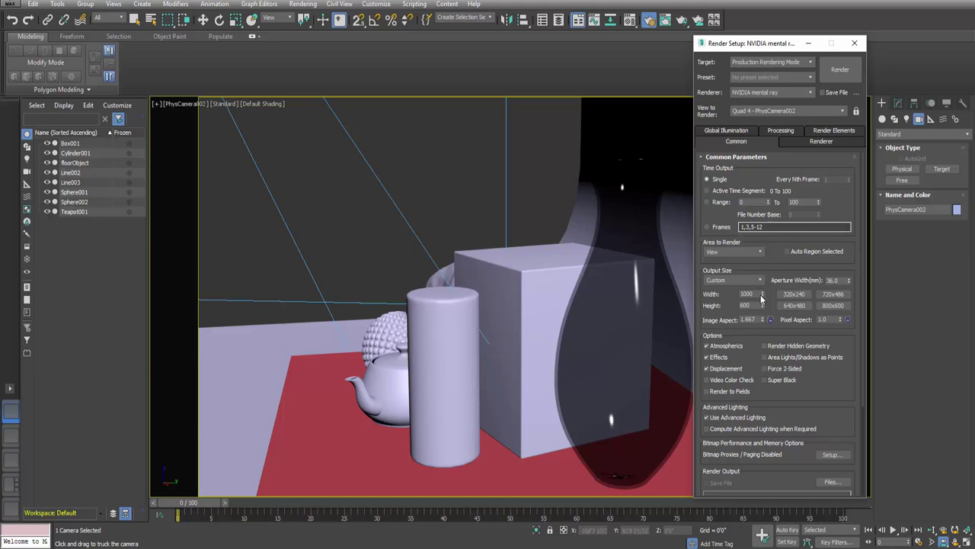
double_click(748, 294)
left_click_drag(789, 43, 950, 51)
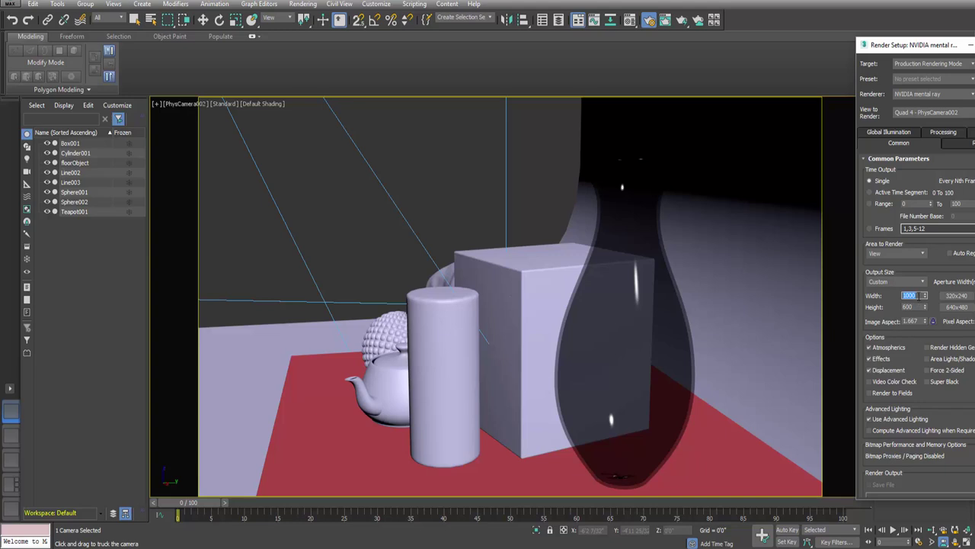
double_click(918, 306)
key("Return")
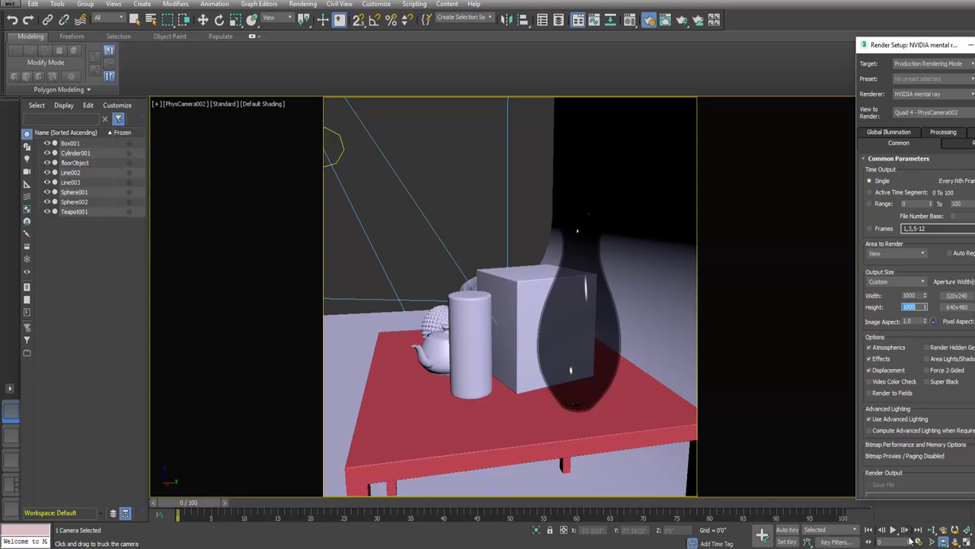
left_click(178, 105)
left_click_drag(947, 49, 801, 55)
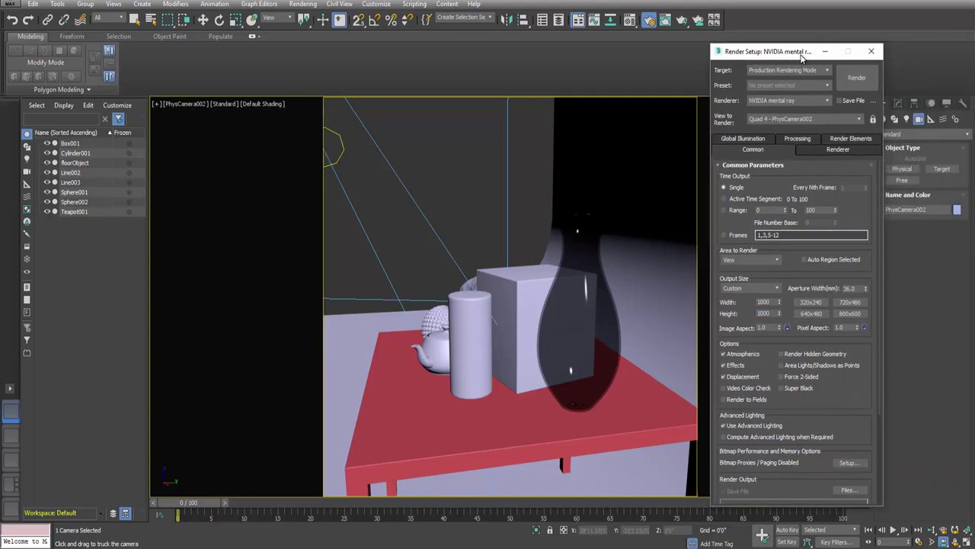
left_click(871, 51)
left_click(182, 105)
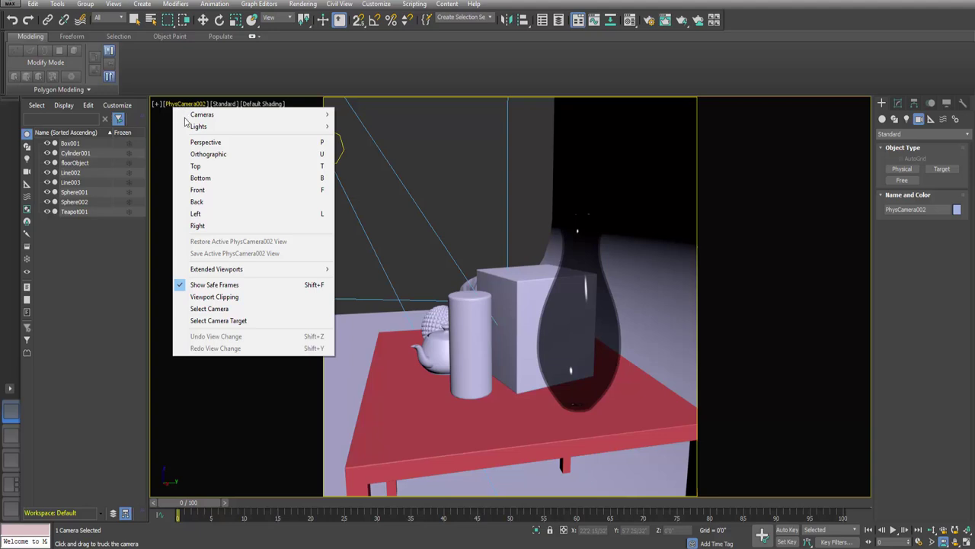
Step: Select PhysCamera002, truck and dolly it closer to the vase, and show edged faces
left_click(218, 309)
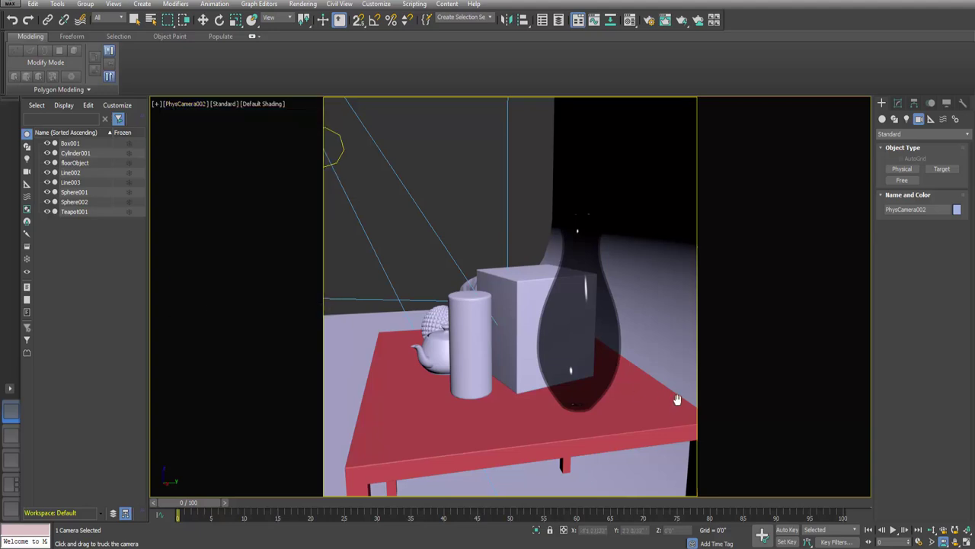
left_click_drag(594, 344, 586, 330)
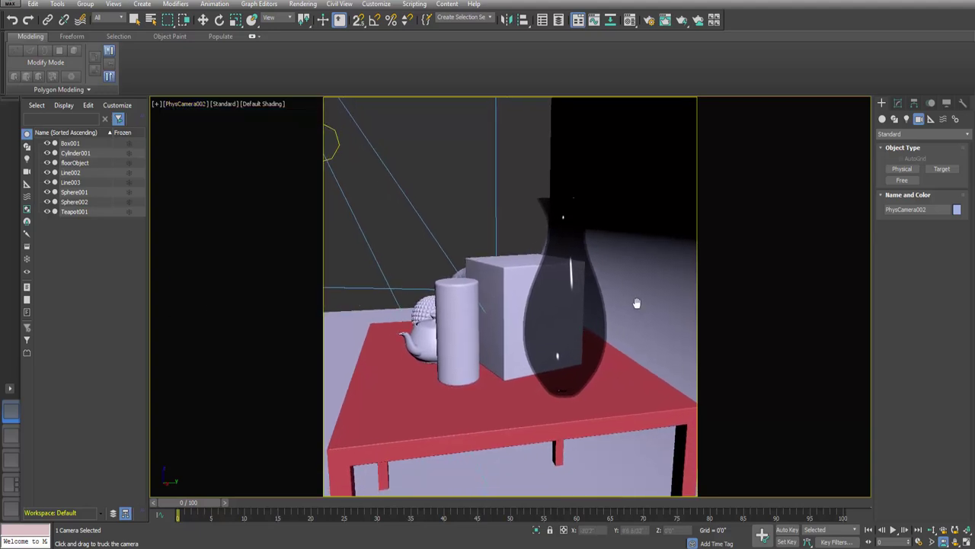
left_click(934, 531)
left_click(935, 533)
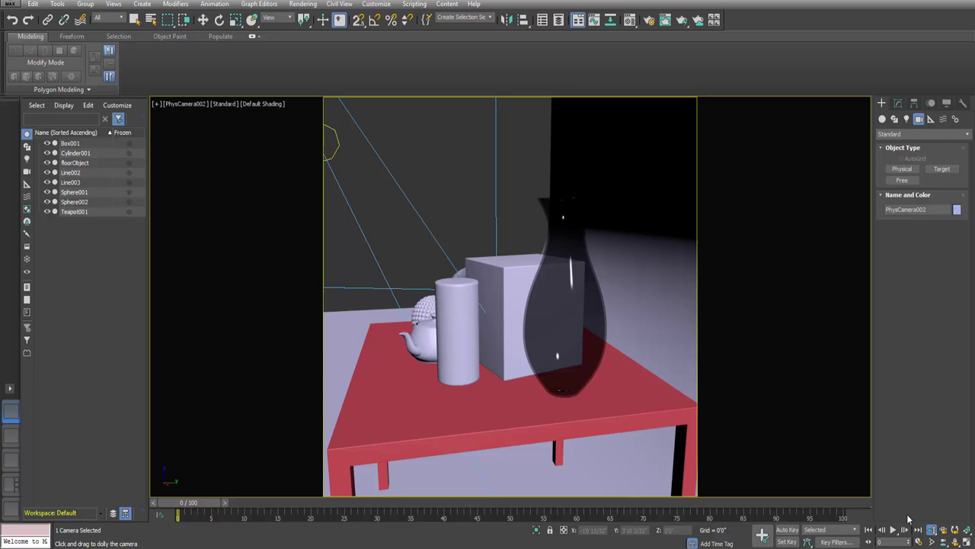
left_click_drag(615, 379, 660, 263)
key("F4")
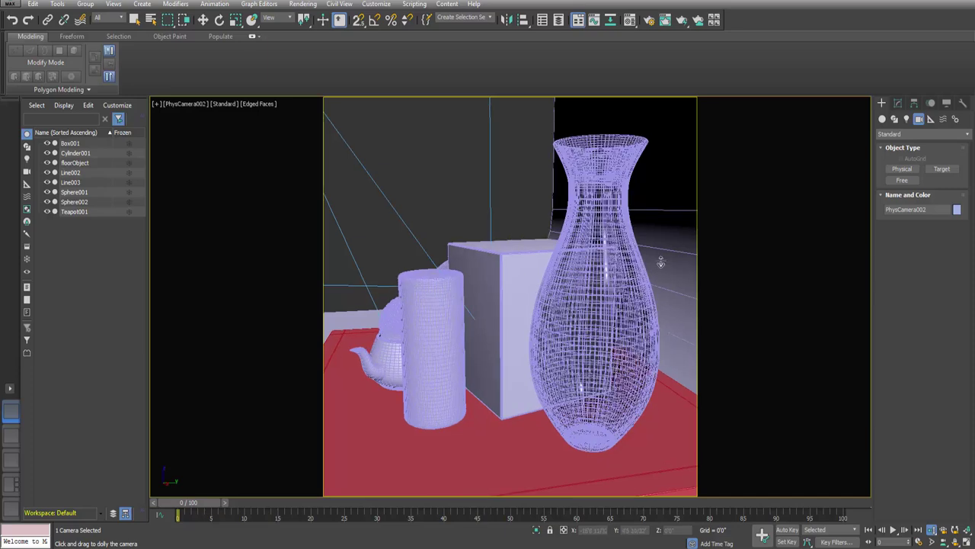
left_click(184, 104)
Step: Select PhysCamera002, raise its focal length, and move it back to frame the whole still life
left_click(234, 310)
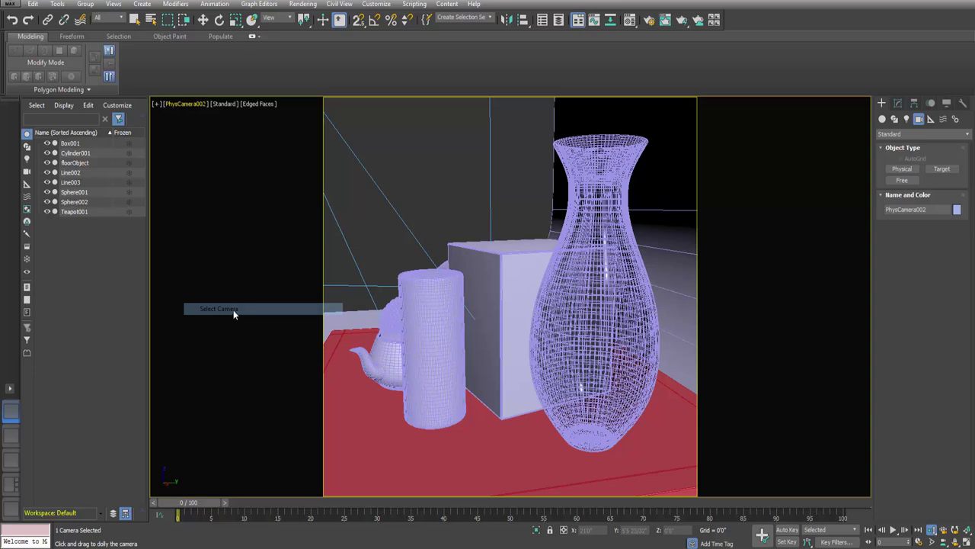
left_click(897, 103)
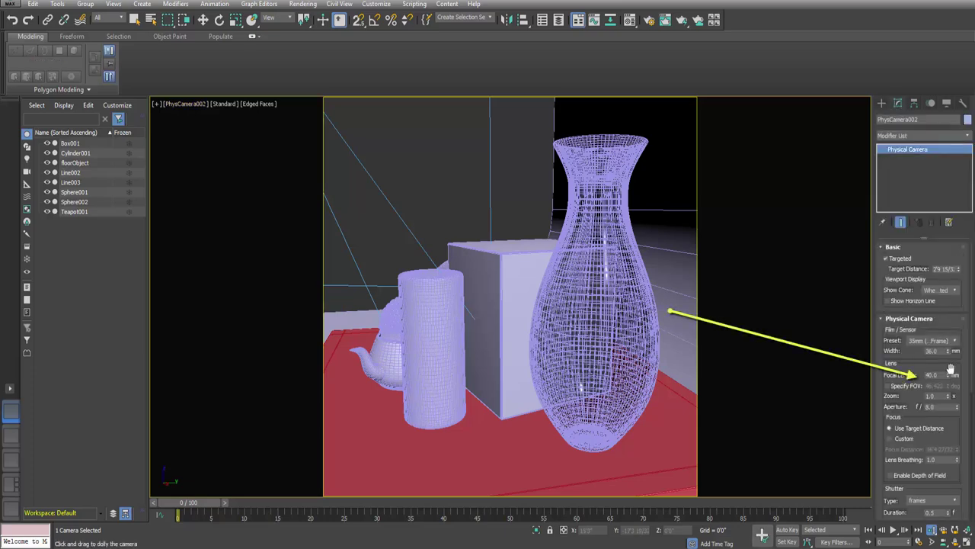
left_click_drag(950, 376, 949, 332)
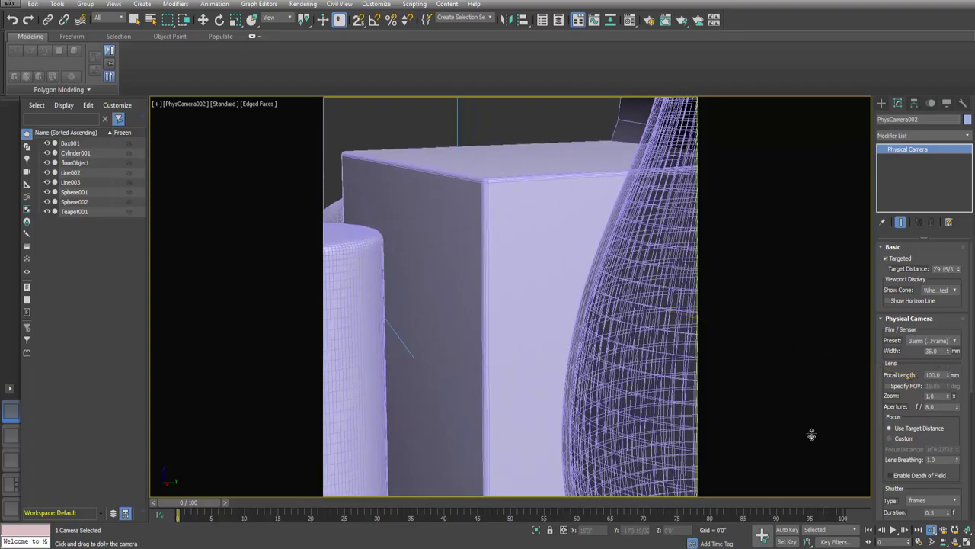
left_click_drag(549, 229, 546, 286)
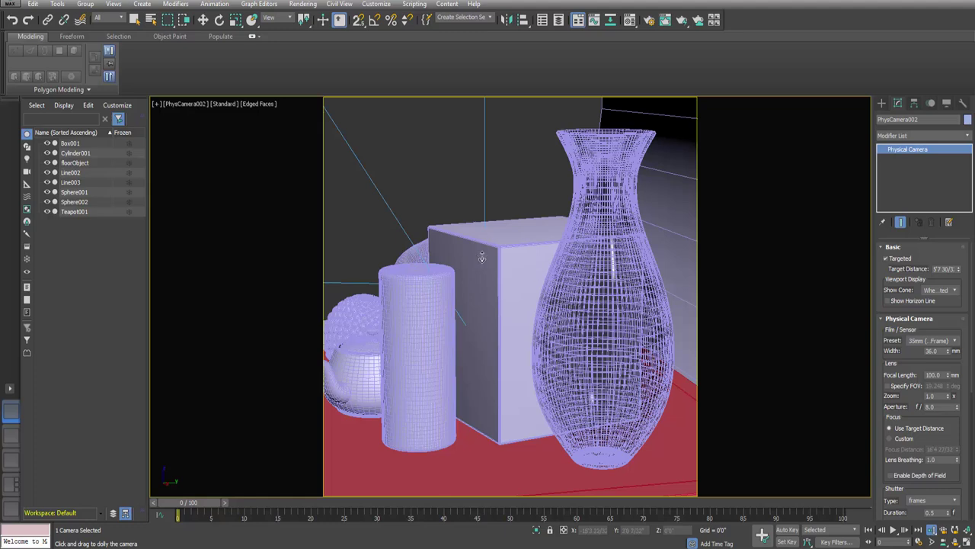
Step: Truck and pan the view onto the objects and lower the focal length to 89 mm
left_click(944, 542)
left_click_drag(546, 321, 576, 120)
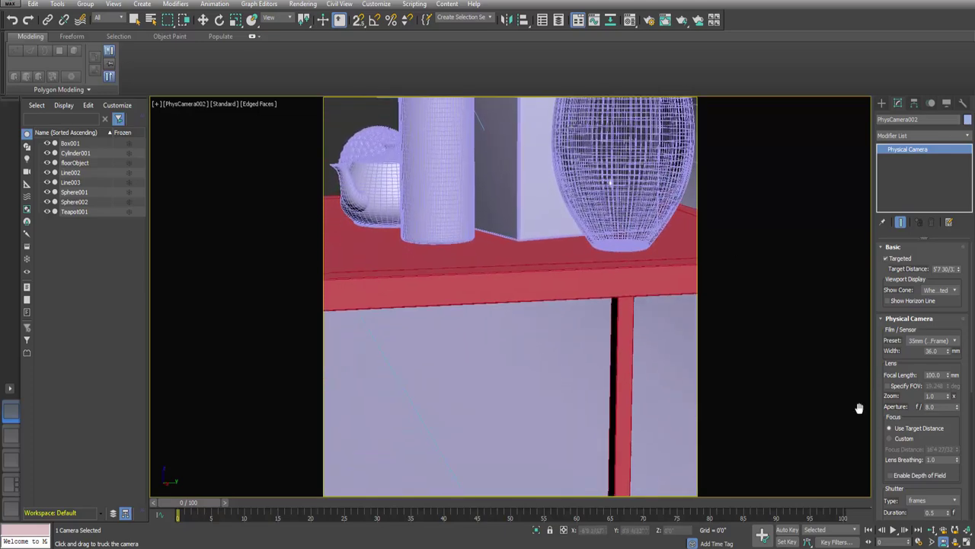
left_click(956, 542)
left_click(956, 536)
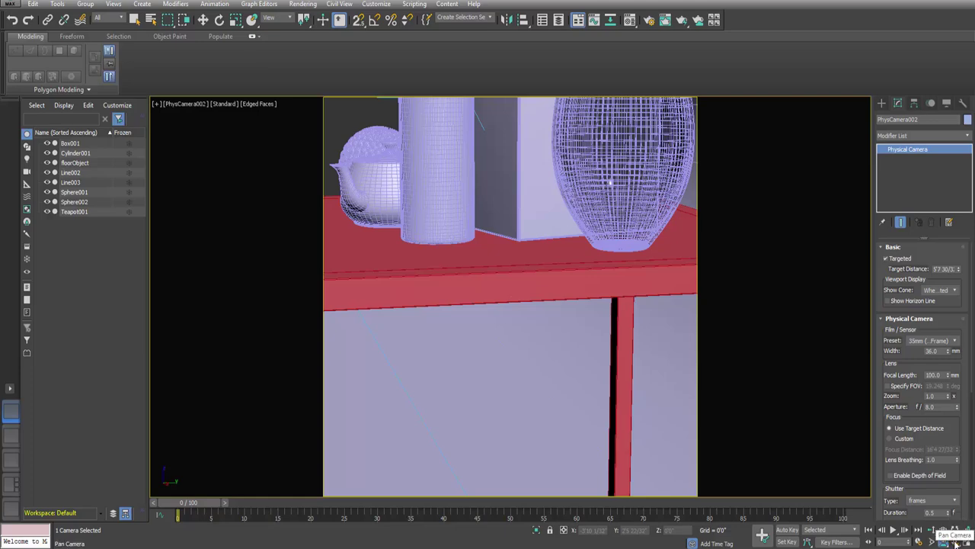
left_click_drag(579, 299, 579, 288)
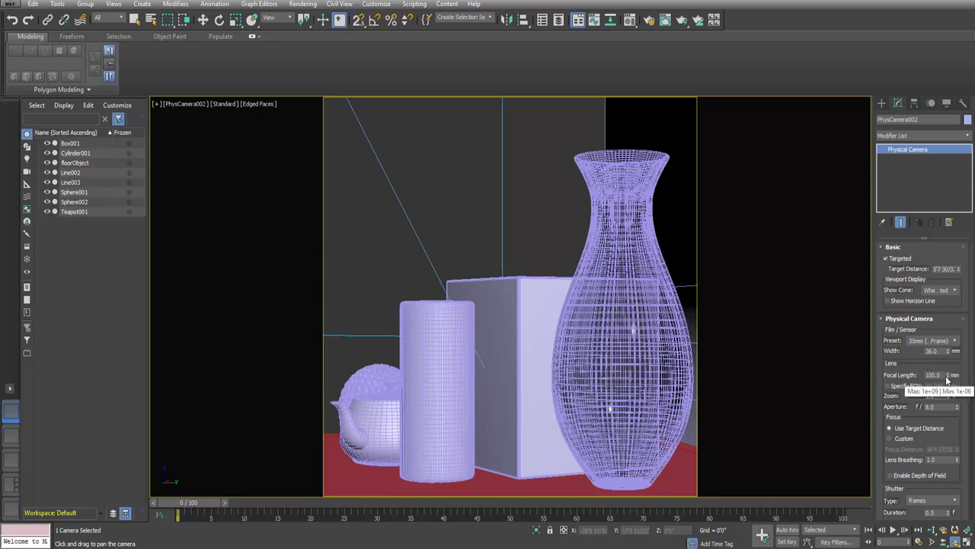
left_click_drag(947, 379, 948, 374)
Step: Truck the view slightly left, set aperture to f/2.0, and review Exposure (Target 6.0 EV, Daylight)
left_click(943, 541)
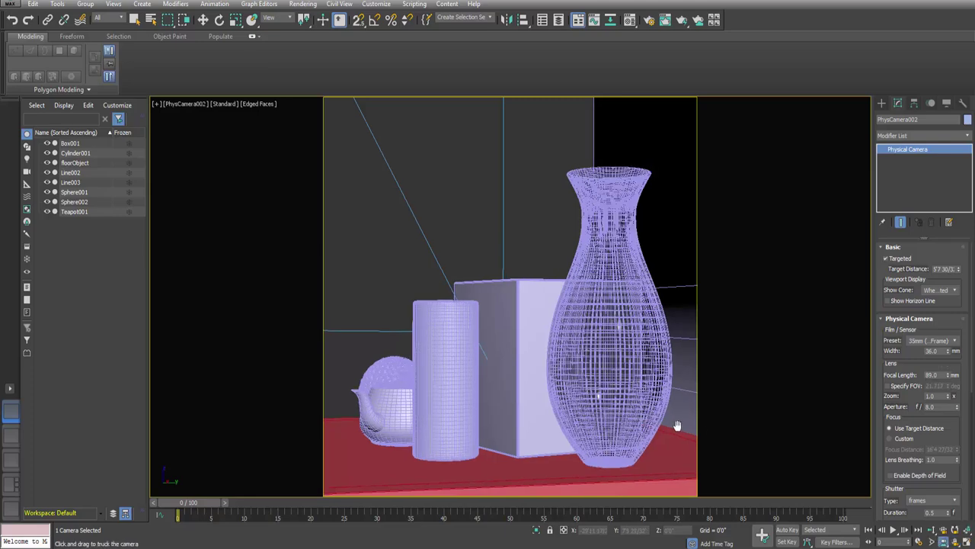
left_click_drag(676, 426, 674, 425)
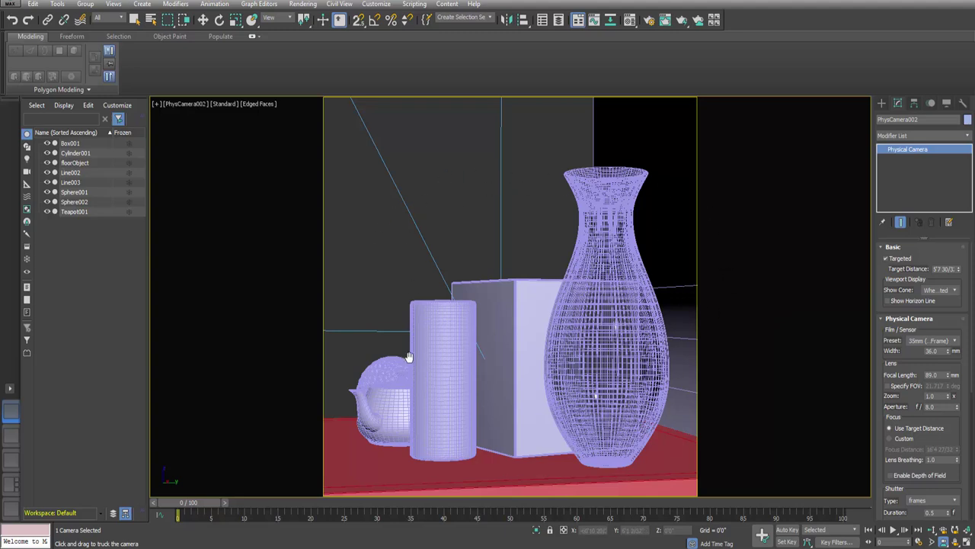
mouse_move(914, 395)
left_mouse_down()
mouse_move(913, 297)
mouse_move(899, 390)
left_mouse_up()
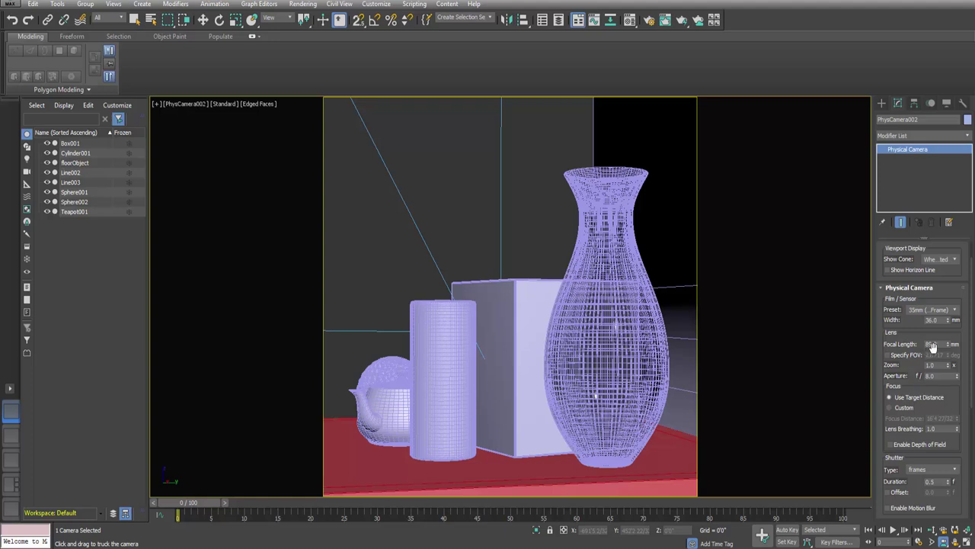
left_click_drag(912, 381, 911, 355)
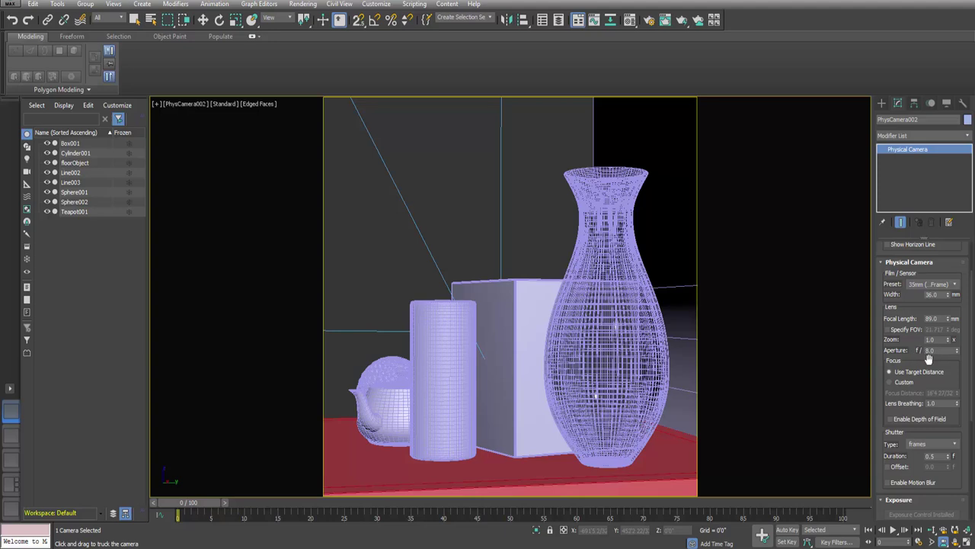
double_click(935, 351)
left_click_drag(920, 352, 919, 305)
scroll(919, 306, "down", 5)
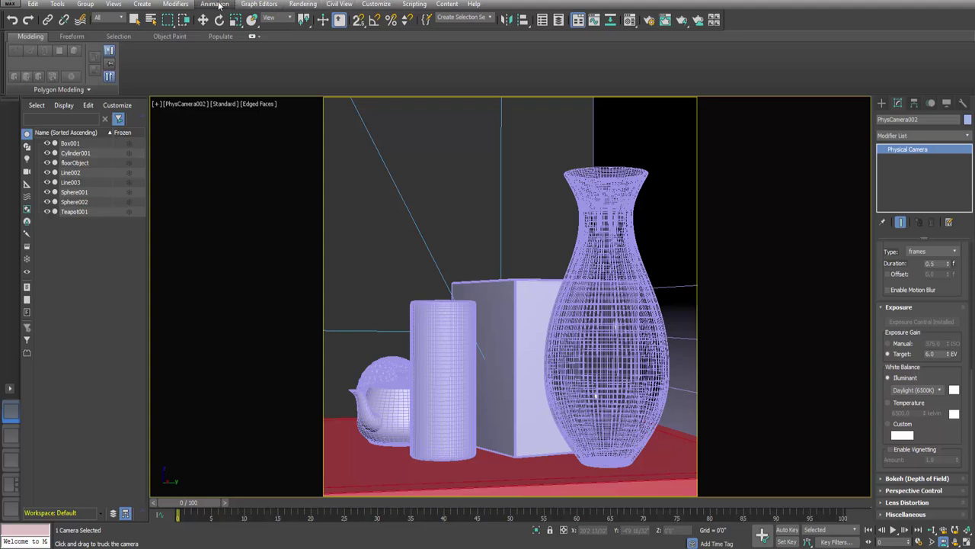
left_click(304, 5)
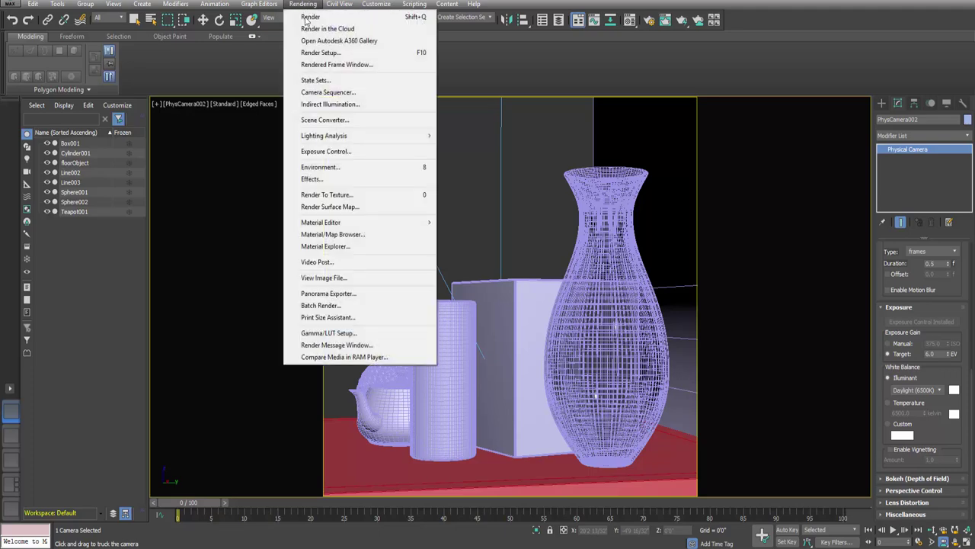
left_click(333, 169)
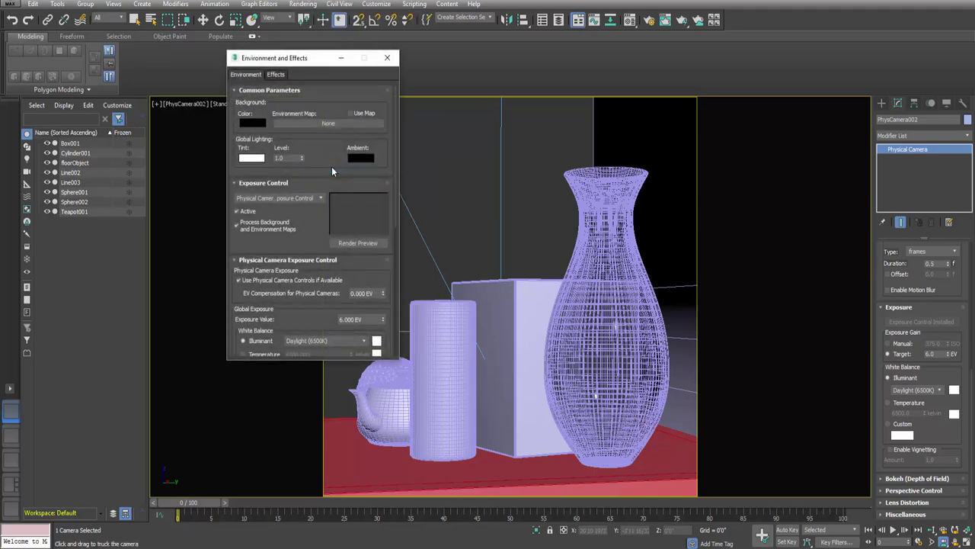
left_click_drag(307, 169, 312, 148)
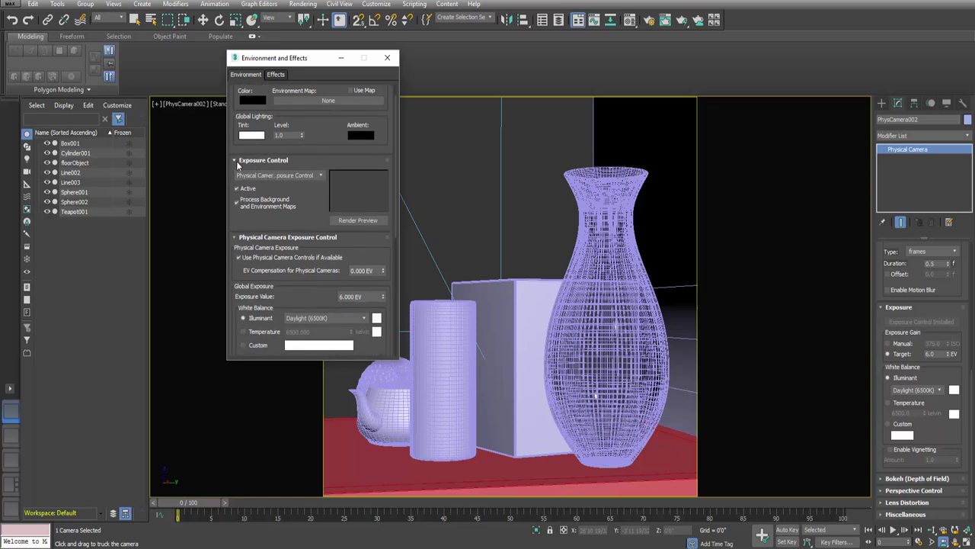
left_click(321, 176)
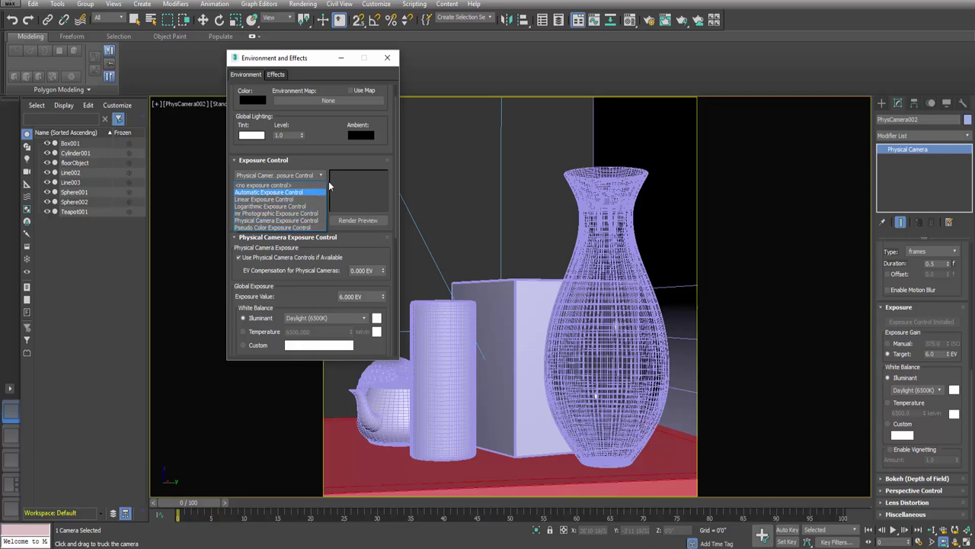
left_click(321, 178)
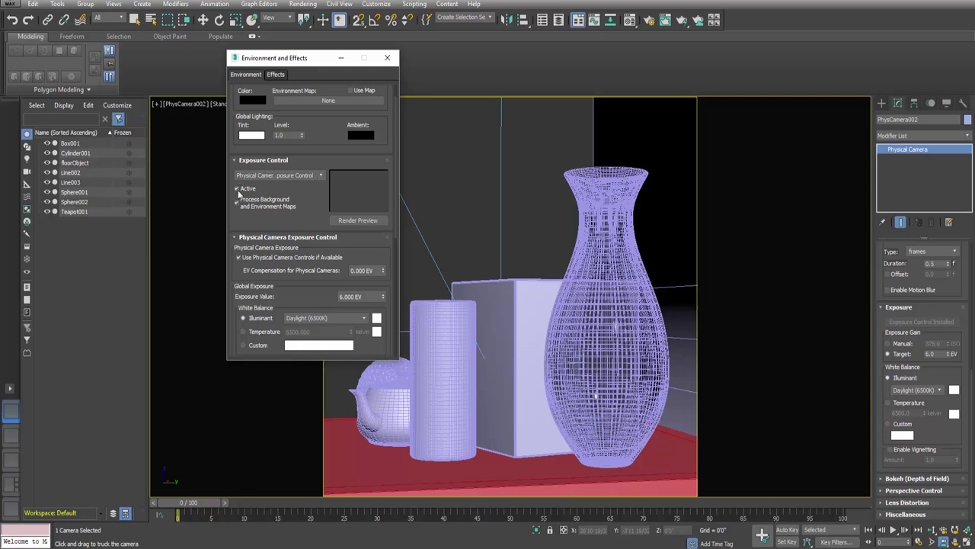
key("8")
scroll(881, 355, "up", 1)
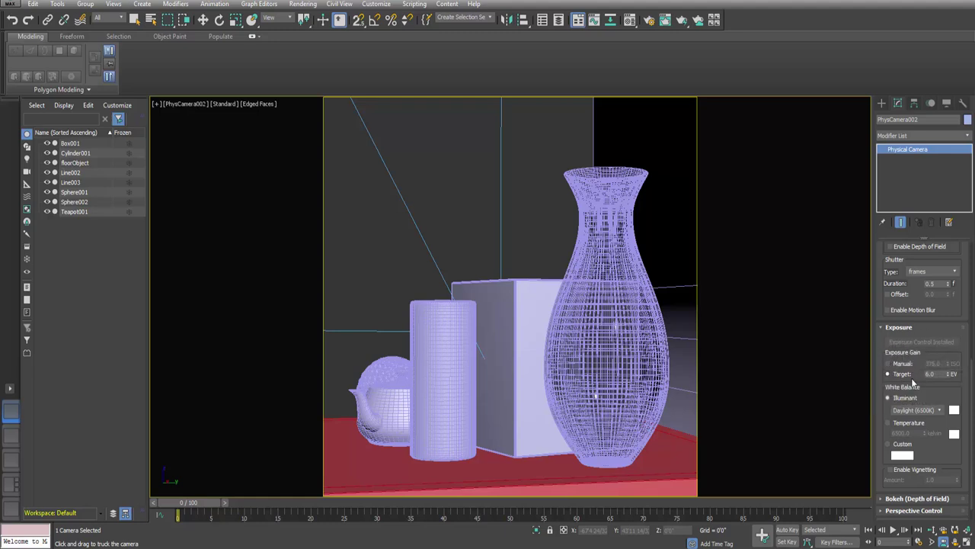
mouse_move(888, 380)
left_click(888, 363)
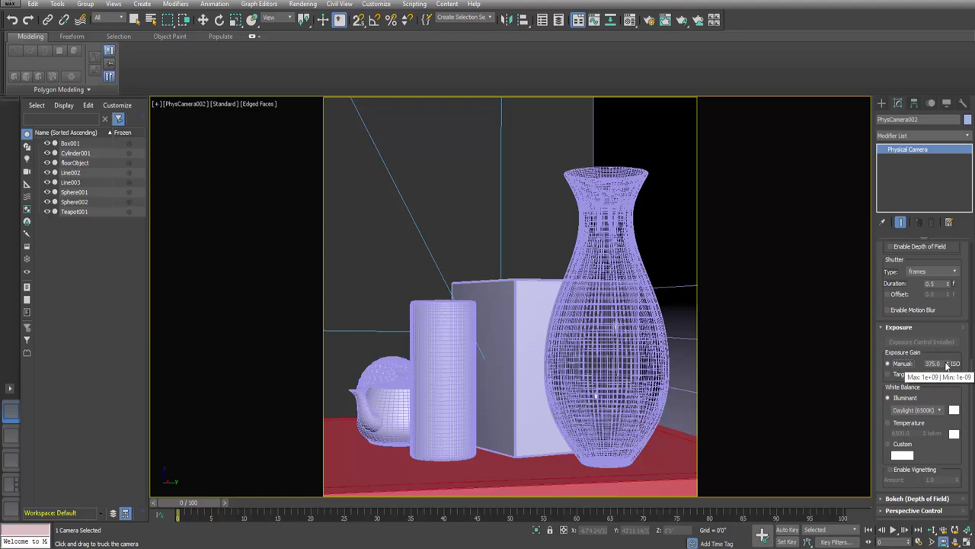
left_click(893, 374)
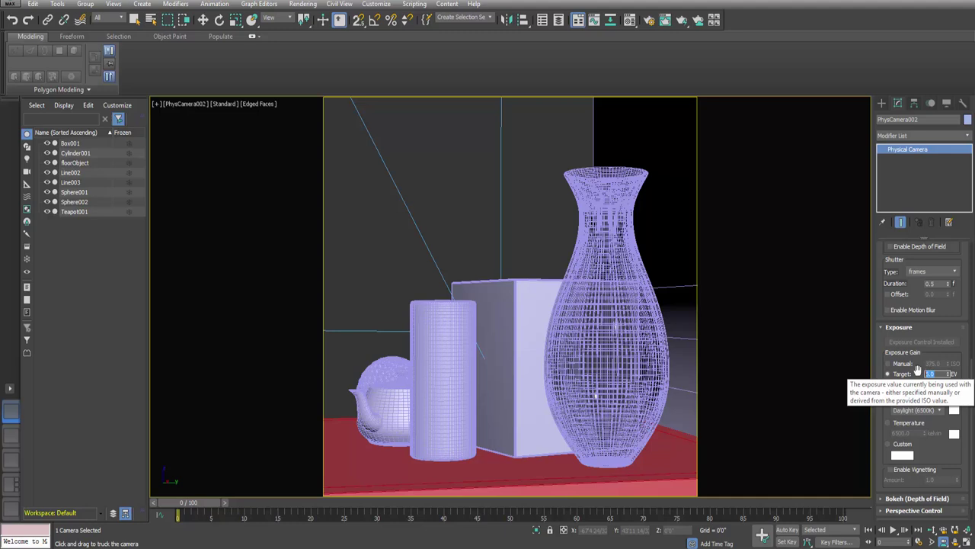
left_click_drag(927, 389, 924, 365)
left_click_drag(925, 330, 909, 367)
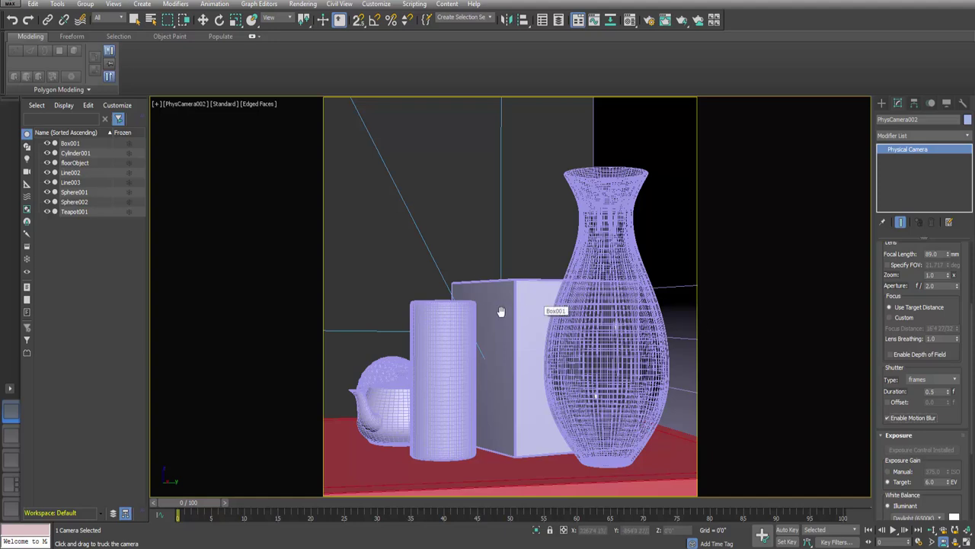
Step: Enable motion blur, expand Bokeh (Depth of Field) with a Circular aperture, then open a new browser tab
left_click(888, 418)
left_click_drag(891, 363, 896, 507)
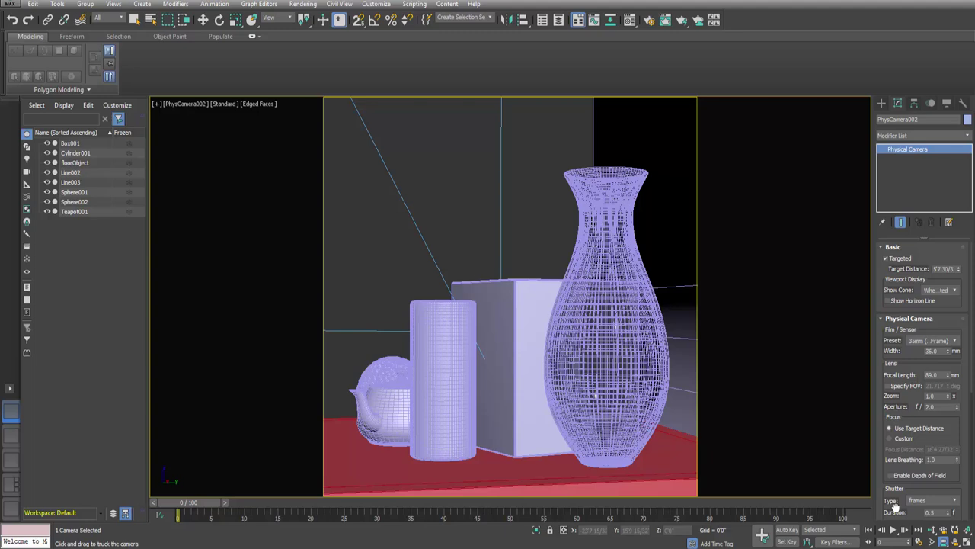
scroll(891, 499, "down", 8)
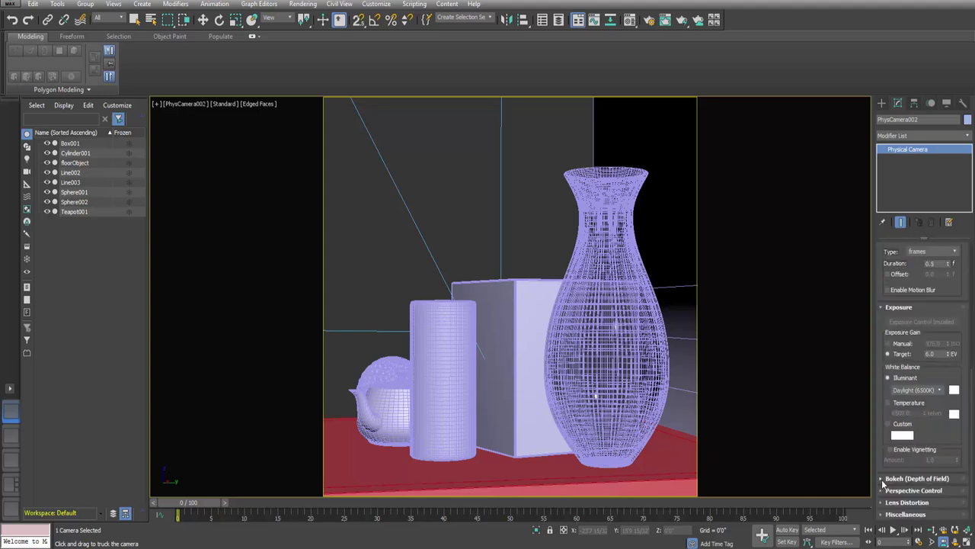
left_click(882, 479)
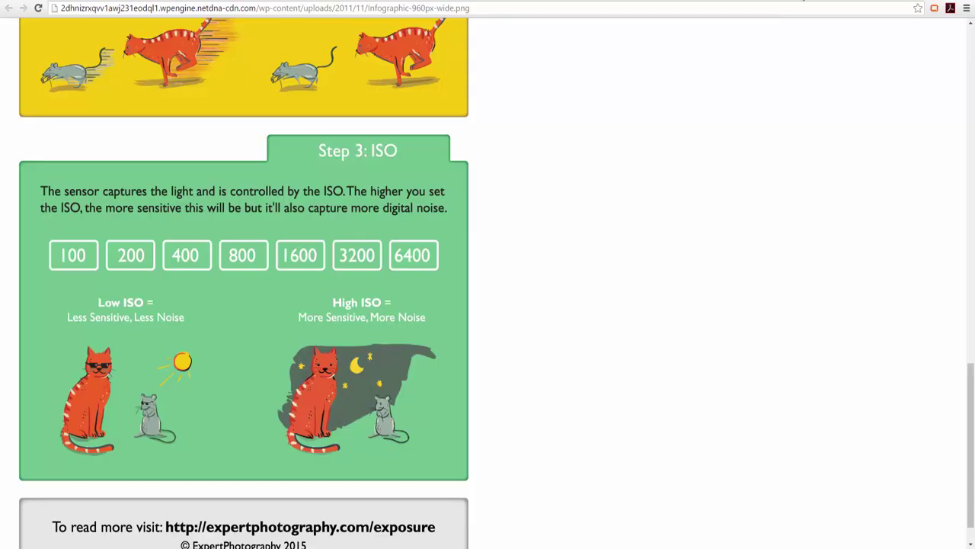
key("ctrl+t")
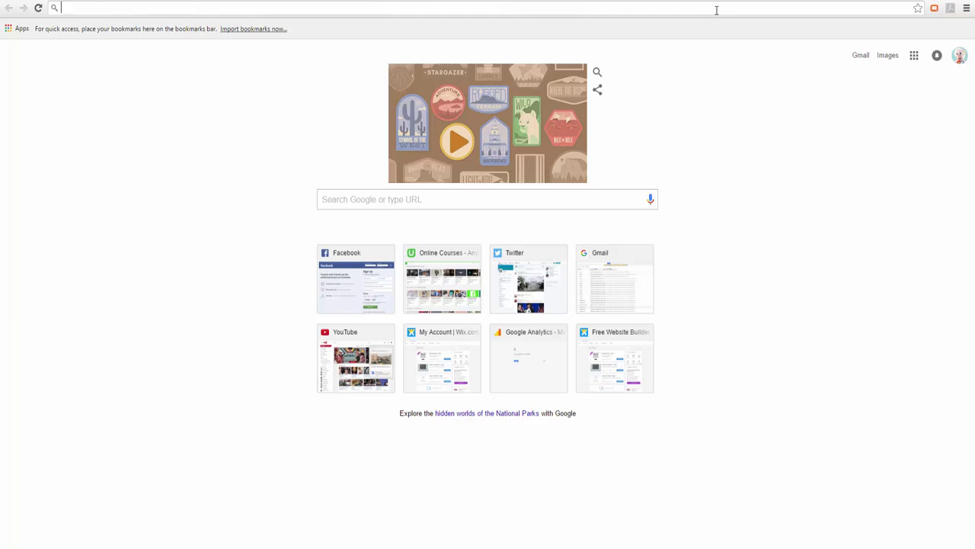
Step: Search Google for 'bokeh effects' and show the image results
left_click(509, 198)
type("b")
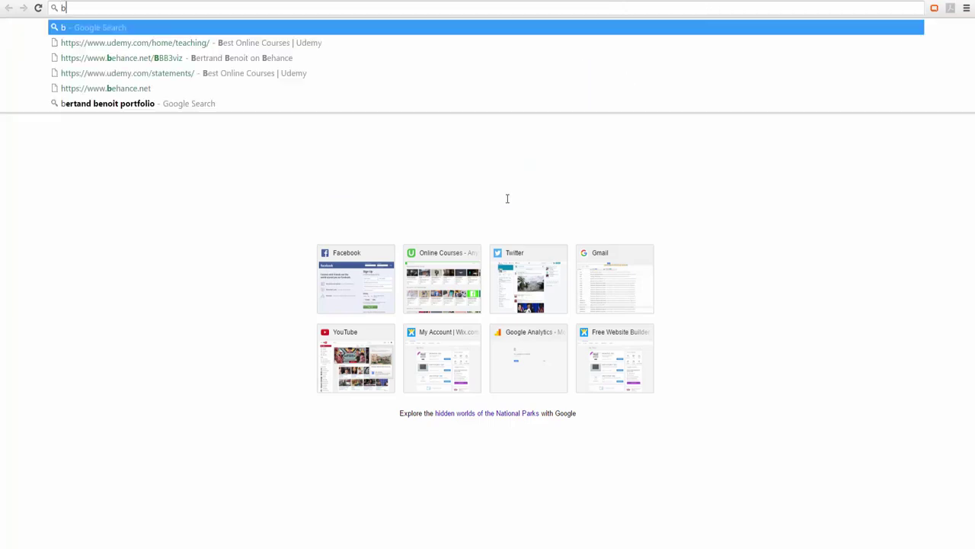
type("okeh effec")
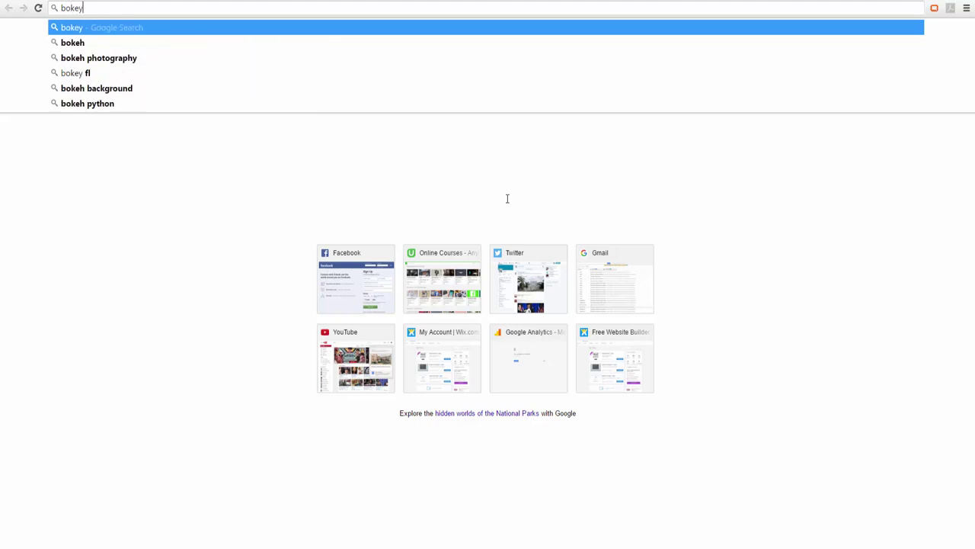
type("ts")
key("Return")
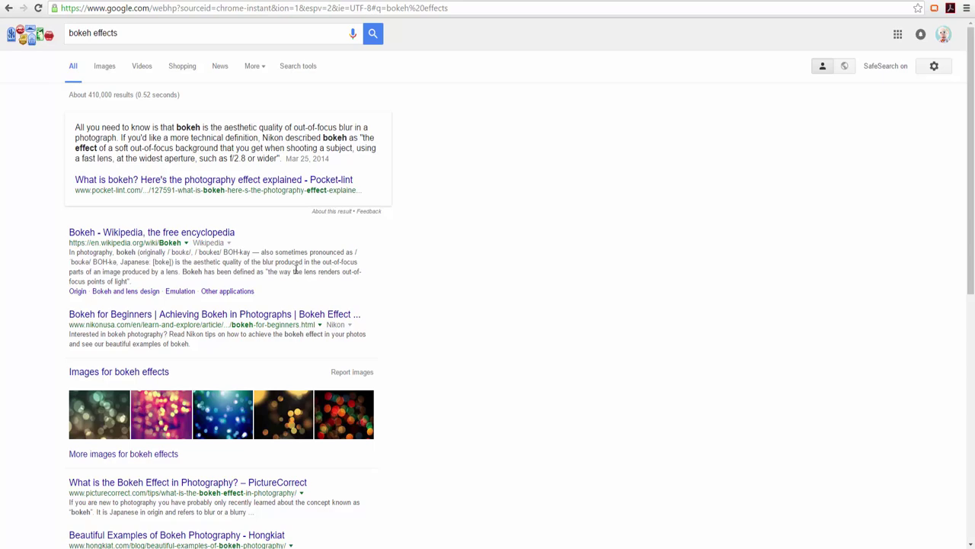
left_click(114, 71)
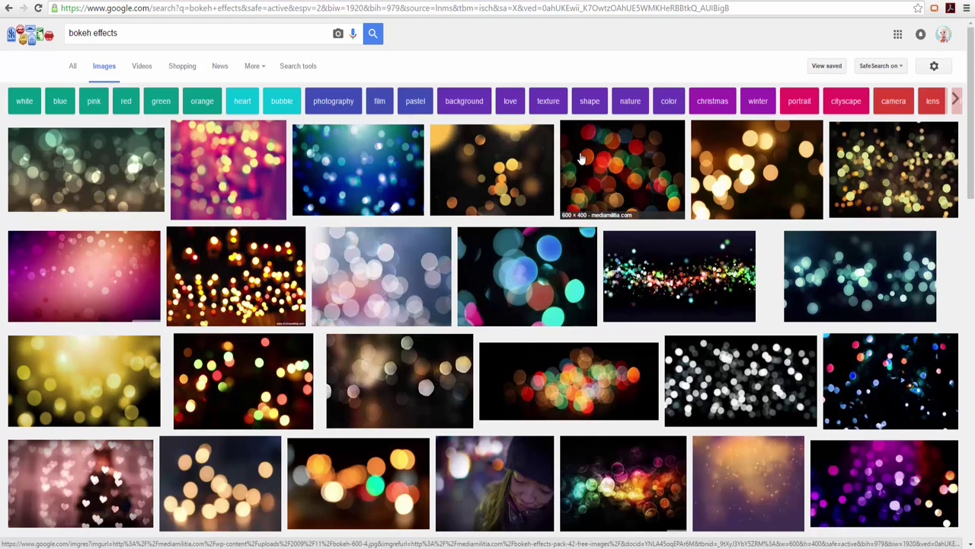
Step: Preview a few bokeh reference images, close them, and go back to the results page
left_click(424, 394)
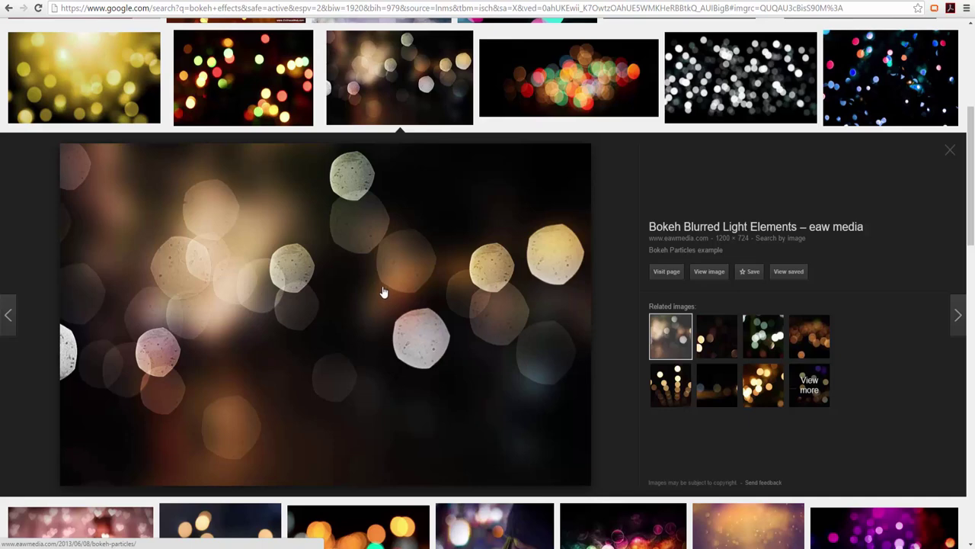
left_click(708, 345)
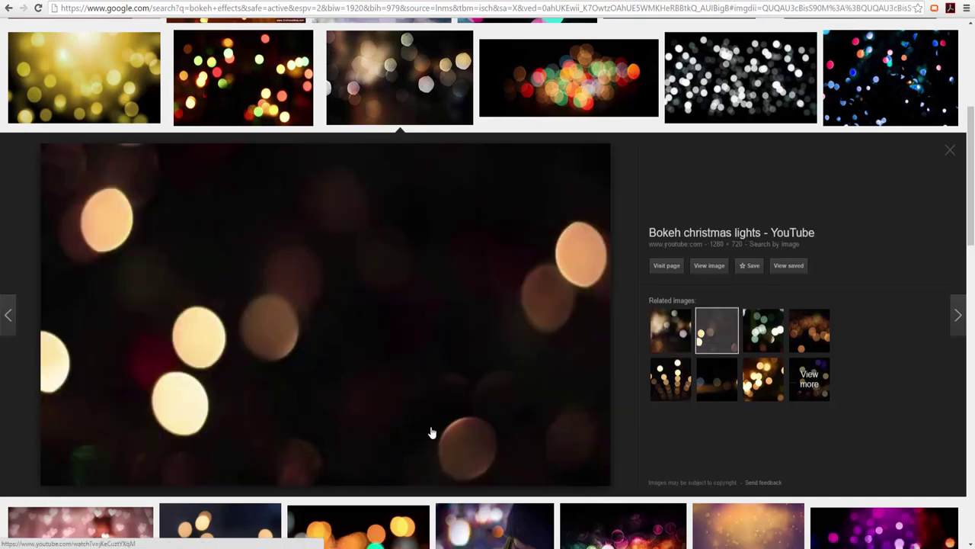
left_click(949, 151)
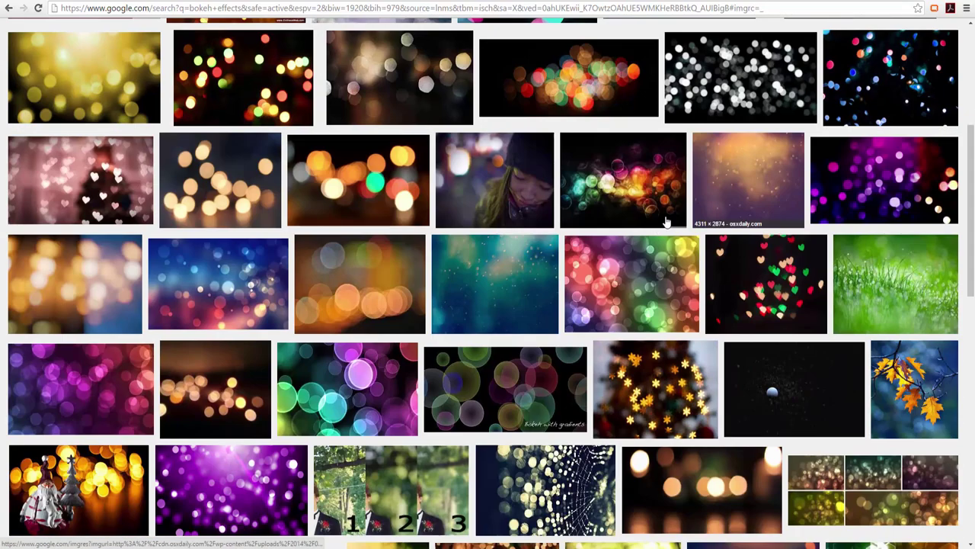
left_click(737, 210)
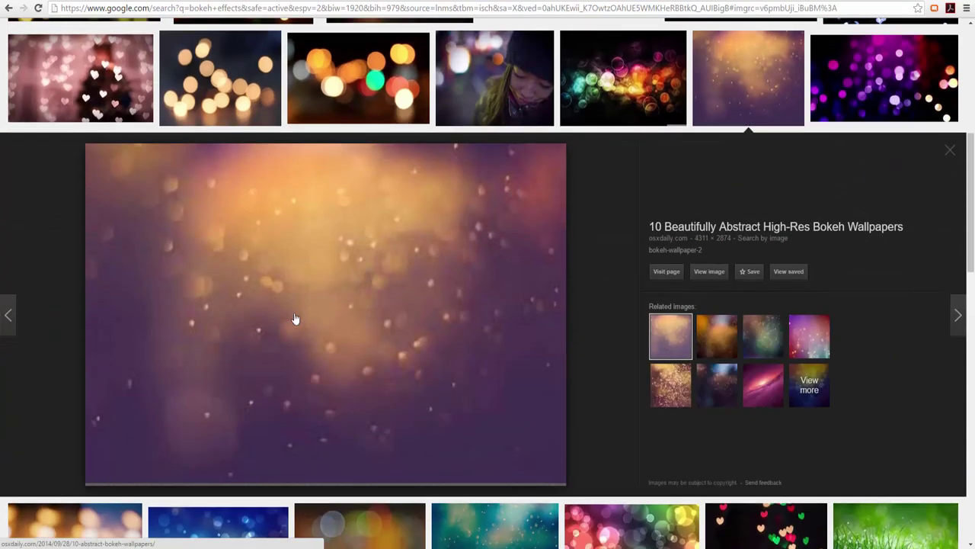
left_click(950, 151)
left_click(12, 10)
left_click(12, 11)
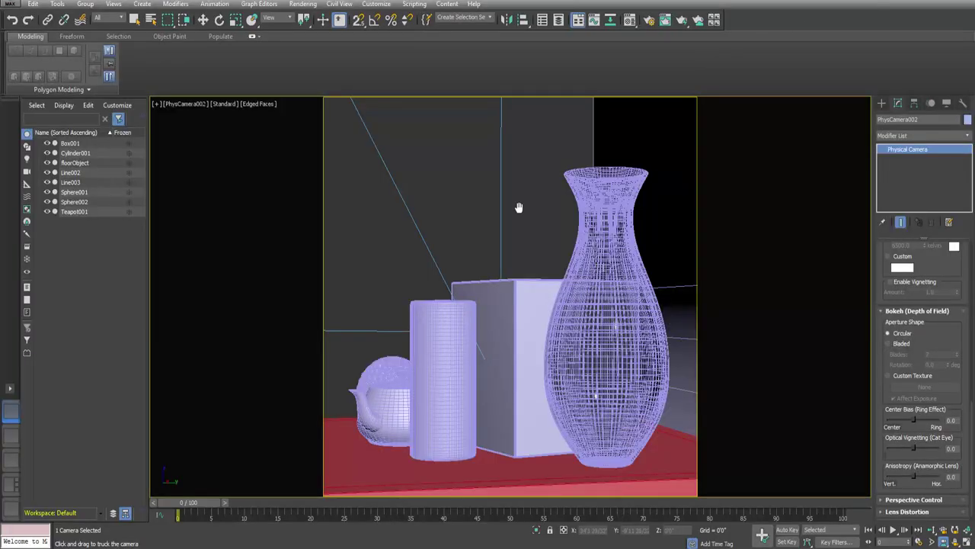
Step: Enable Auto Vertical Tilt Correction under the physical camera's Perspective Control rollout
scroll(932, 338, "down", 1)
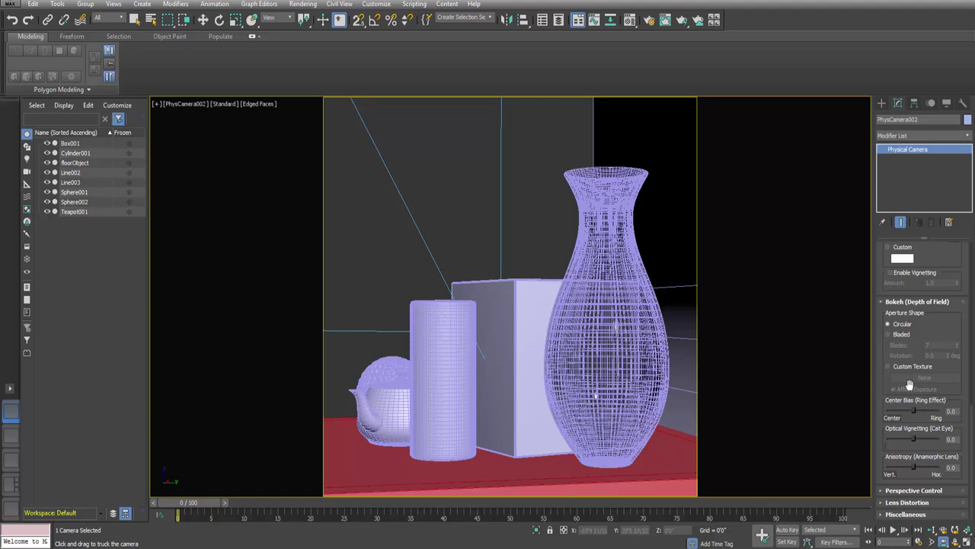
left_click(913, 490)
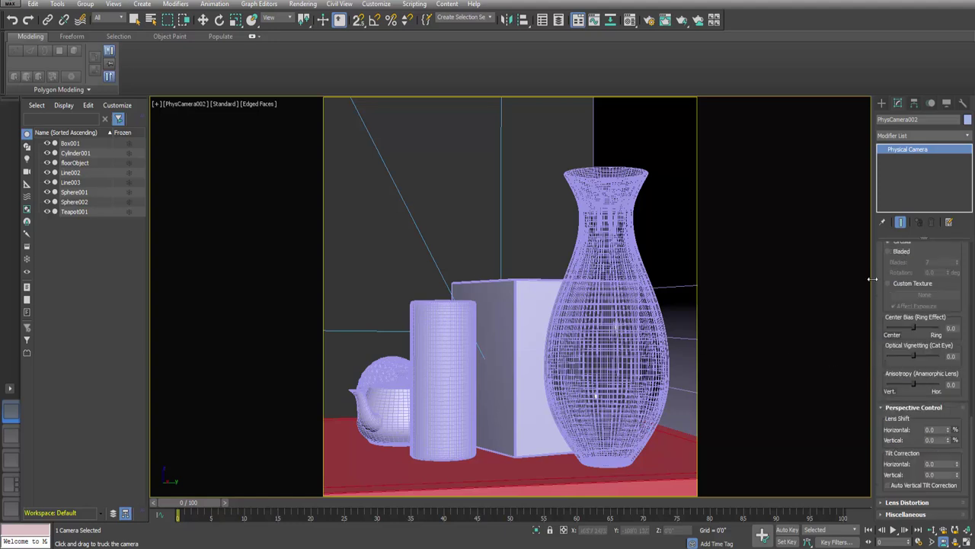
left_click(889, 486)
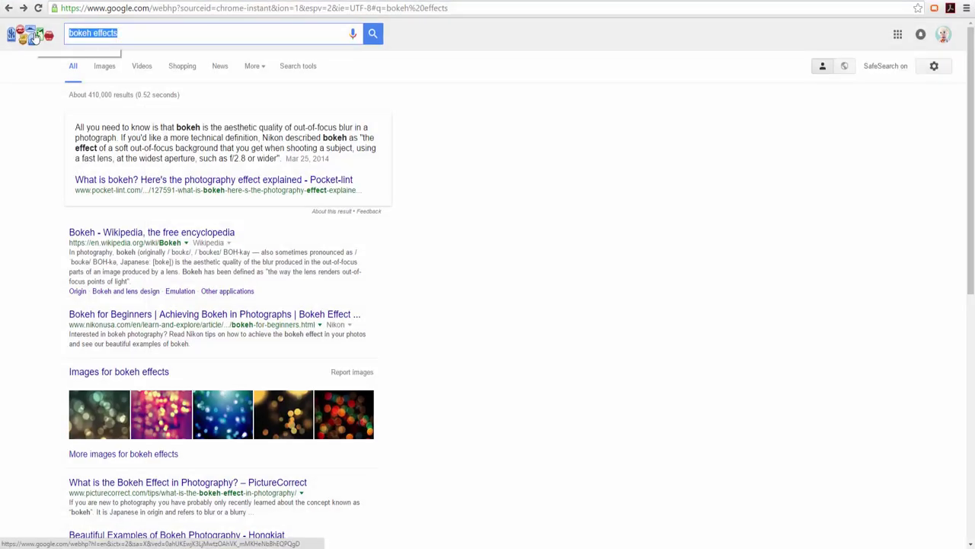
Step: Search images for 'architectural photography' and preview the stacked-block building and blue glass tower photos
type("architect")
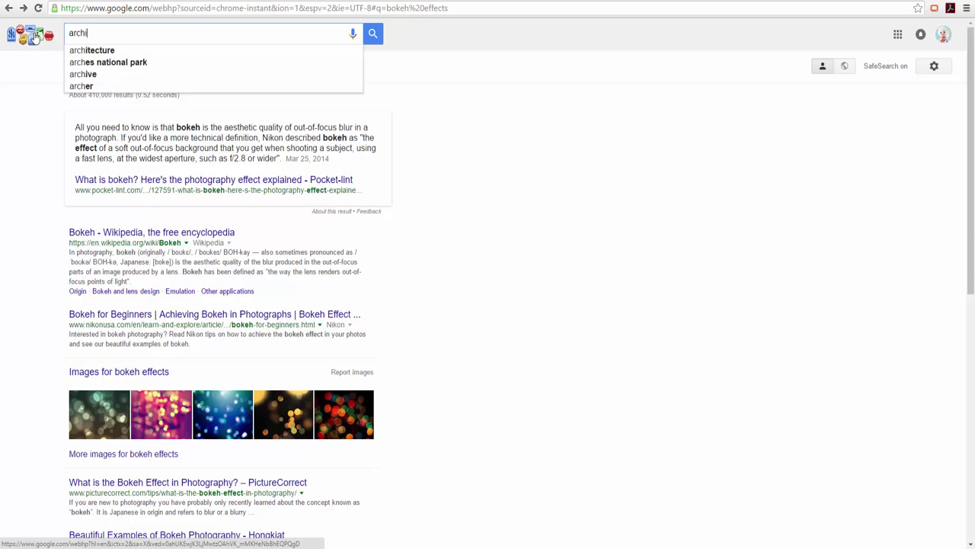
type("ural photography")
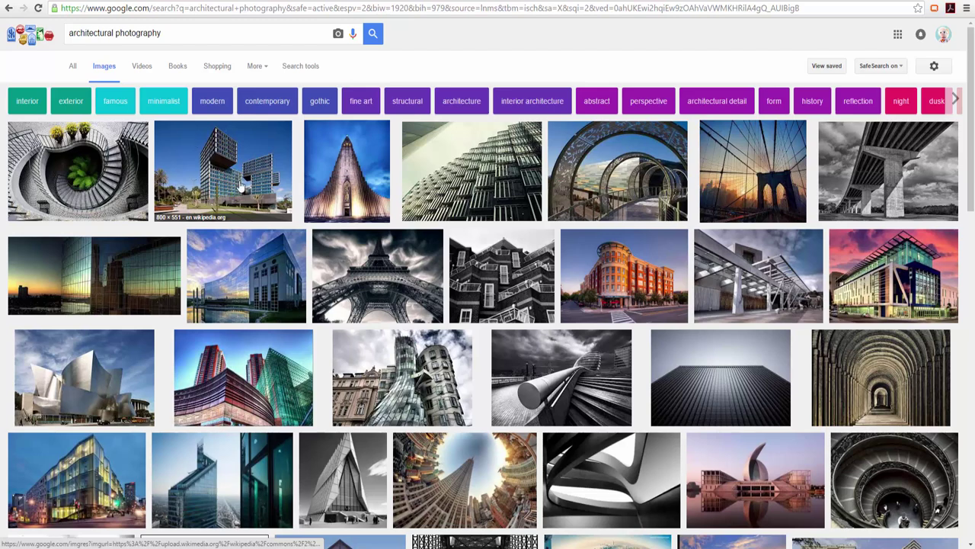
left_click(240, 181)
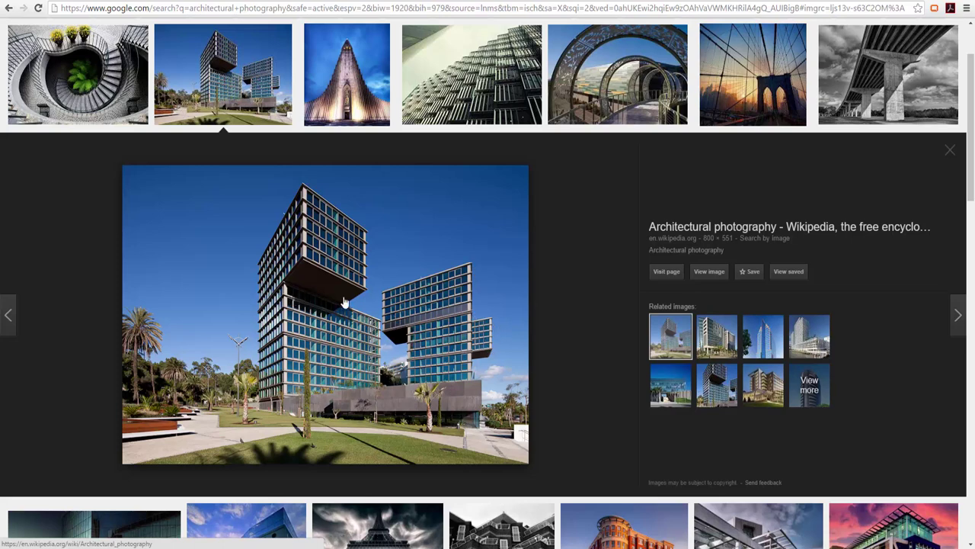
left_click(762, 335)
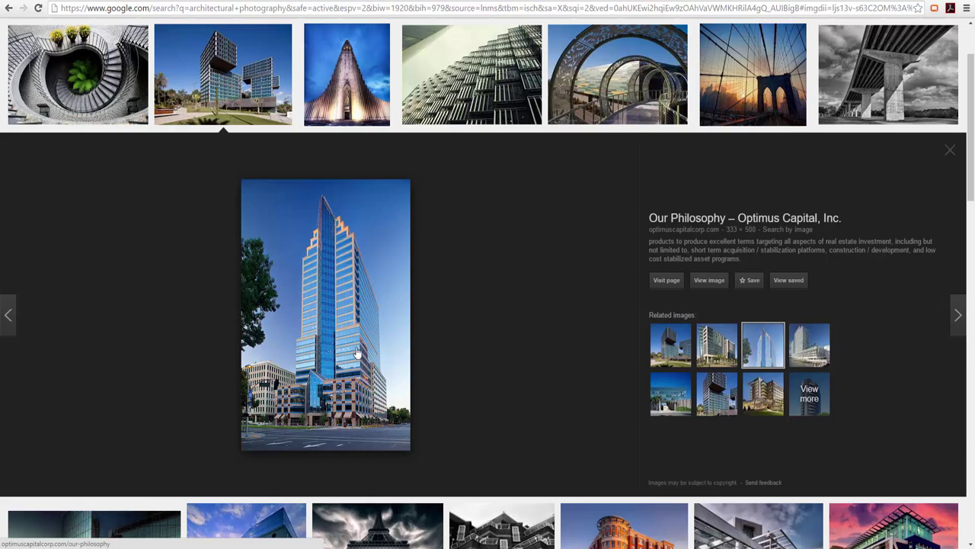
left_click(950, 150)
Step: Preview the Rockefeller Center night photo, then reopen the stacked-block building photo
scroll(600, 259, "down", 1)
scroll(600, 259, "down", 3)
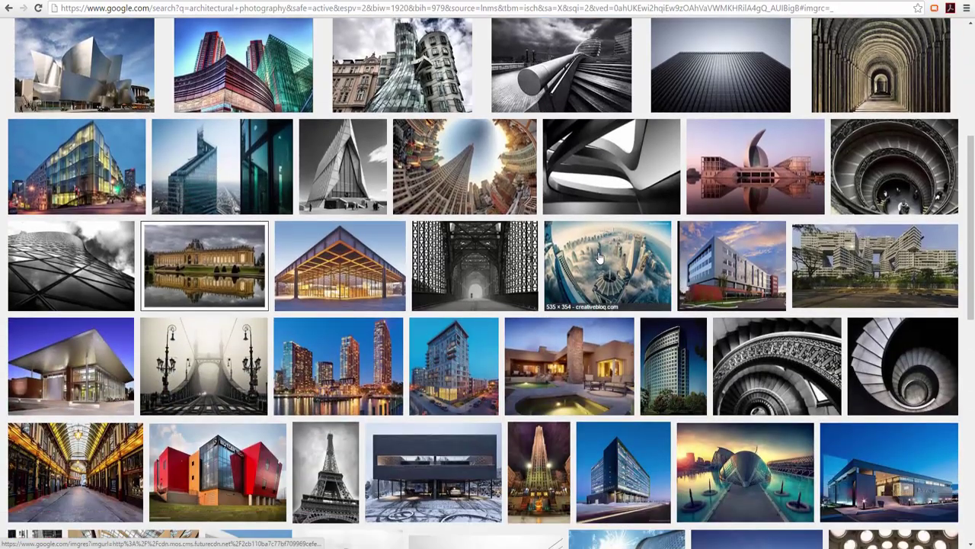
scroll(599, 259, "down", 2)
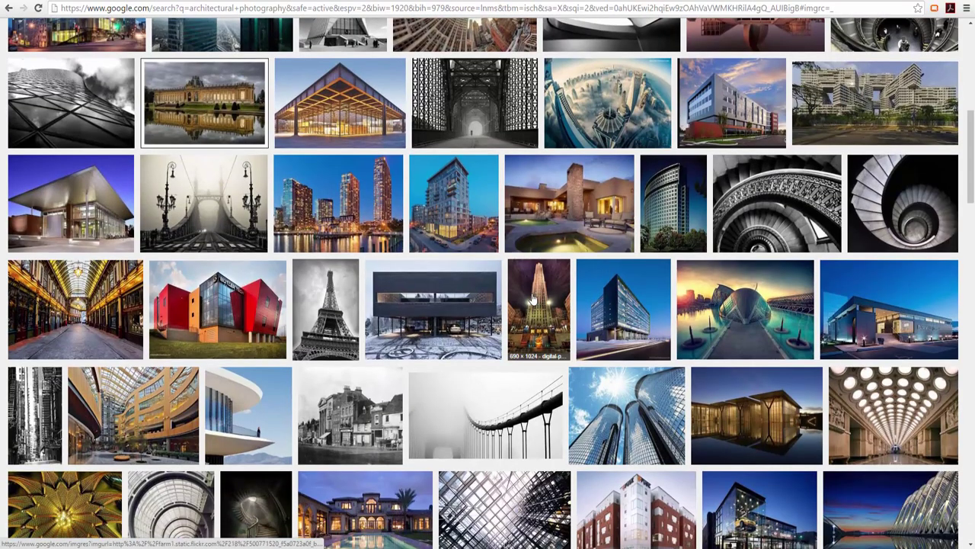
left_click(529, 331)
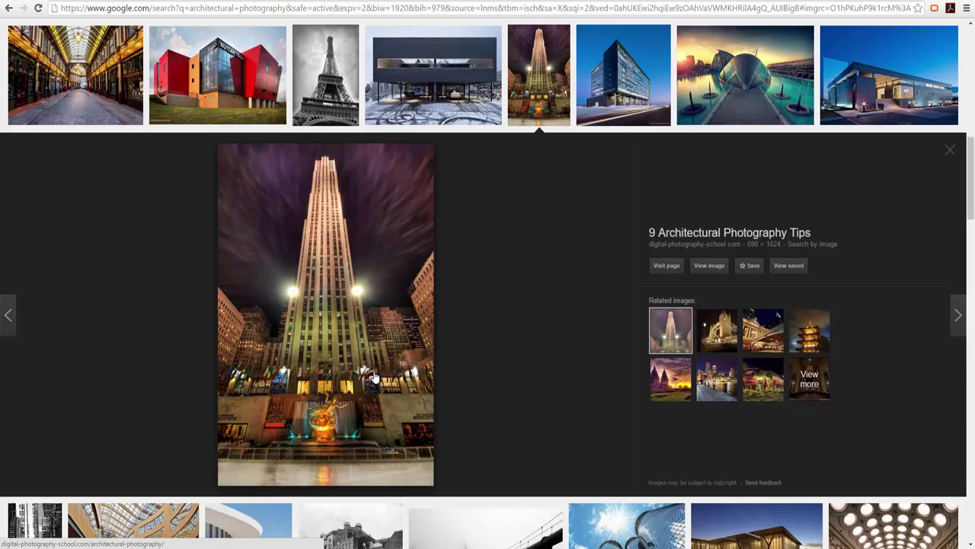
scroll(373, 376, "up", 6)
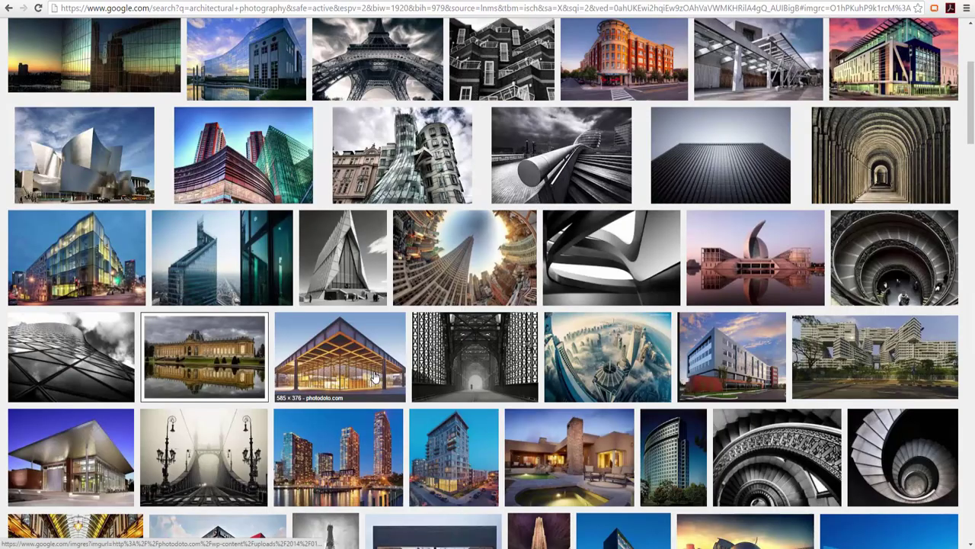
scroll(373, 377, "up", 2)
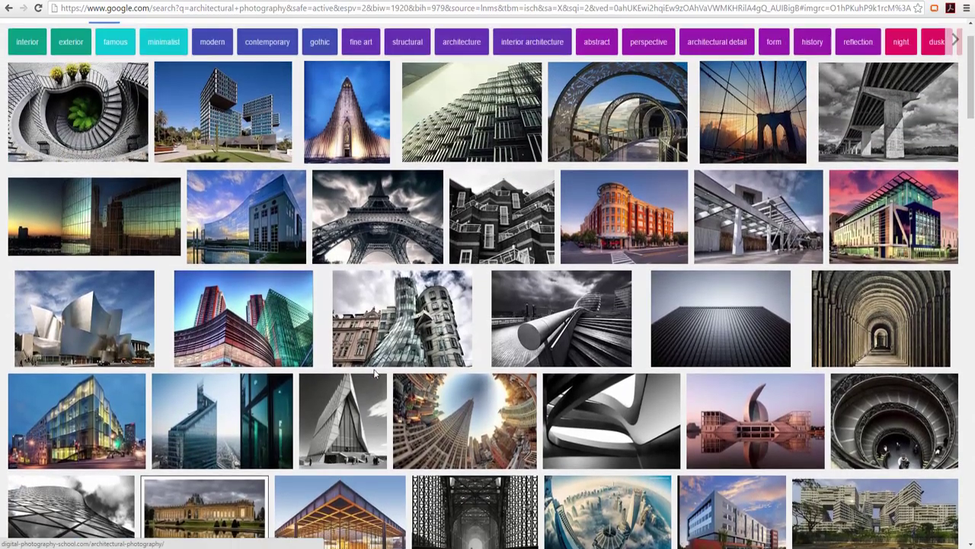
scroll(373, 373, "up", 1)
left_click(239, 188)
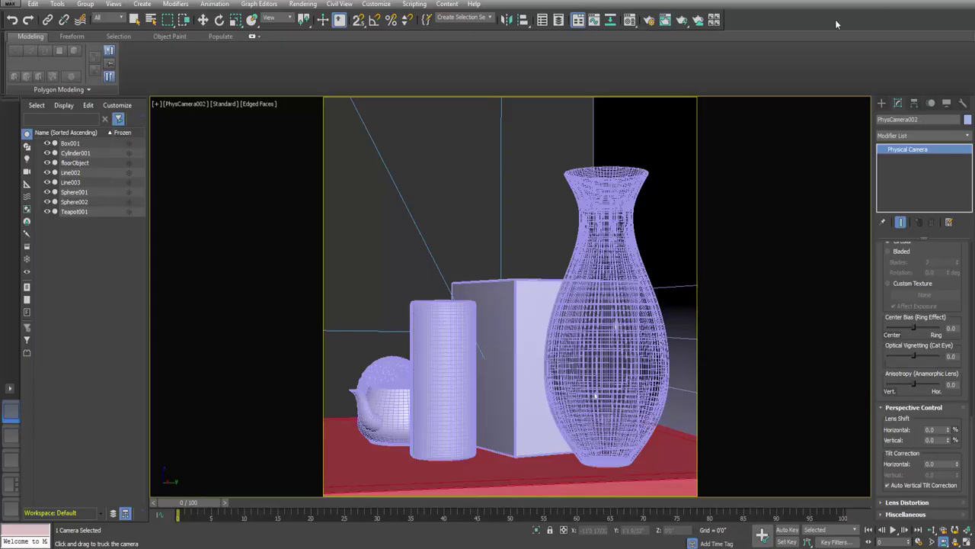
left_click(889, 485)
left_click(888, 485)
right_click(610, 369)
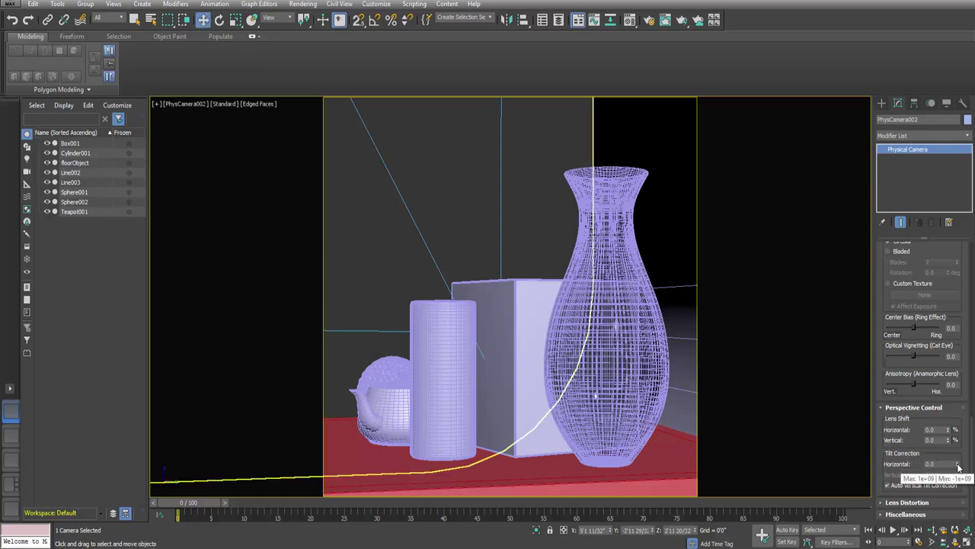
left_click_drag(959, 467, 956, 480)
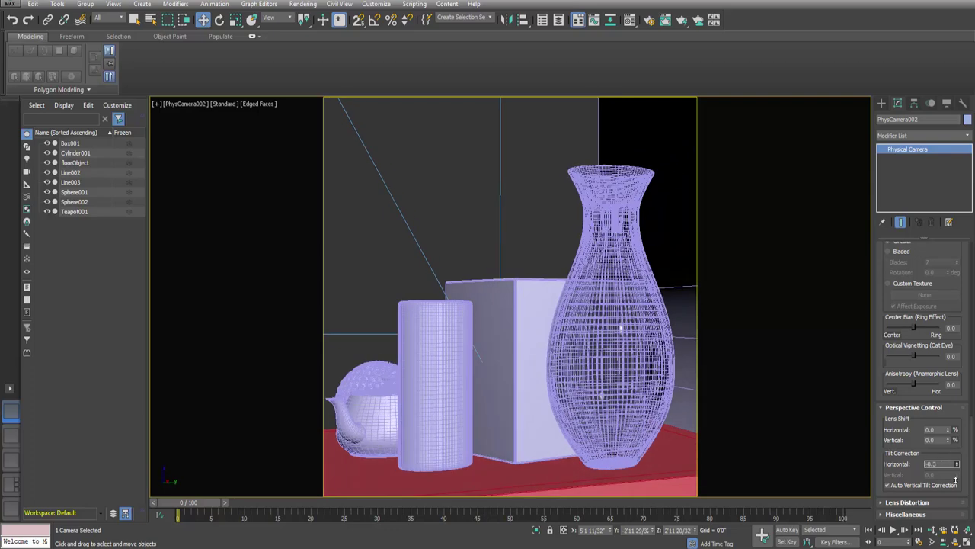
right_click(956, 466)
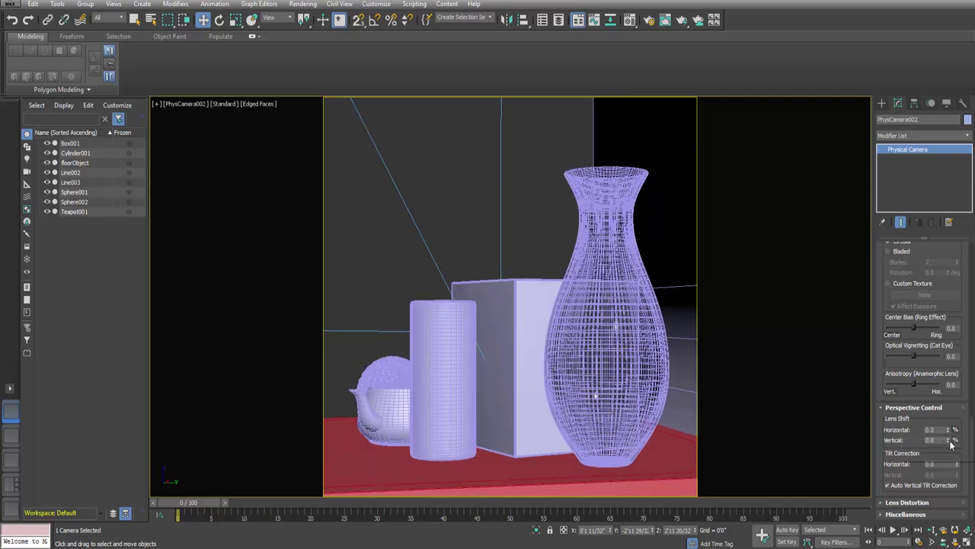
left_click_drag(950, 442, 907, 396)
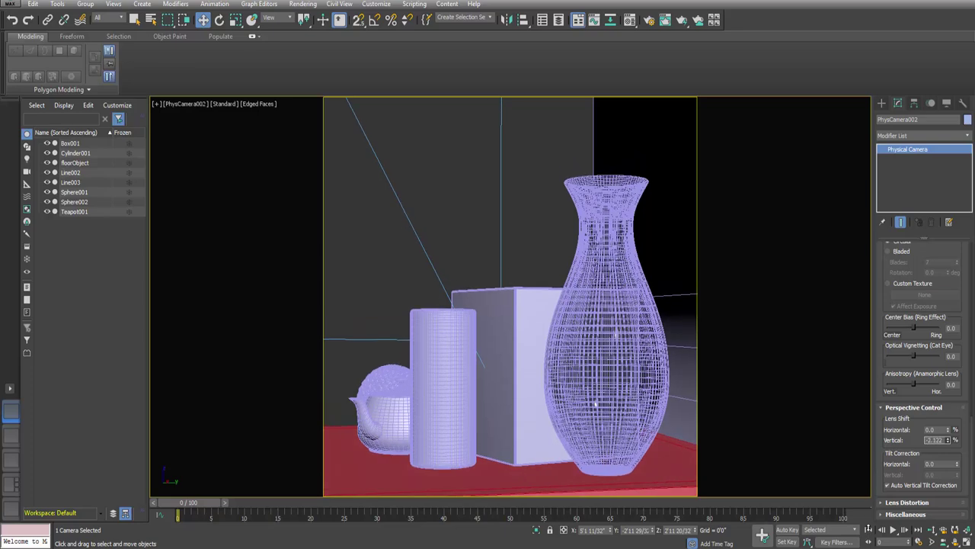
right_click(949, 441)
left_click_drag(947, 433, 883, 439)
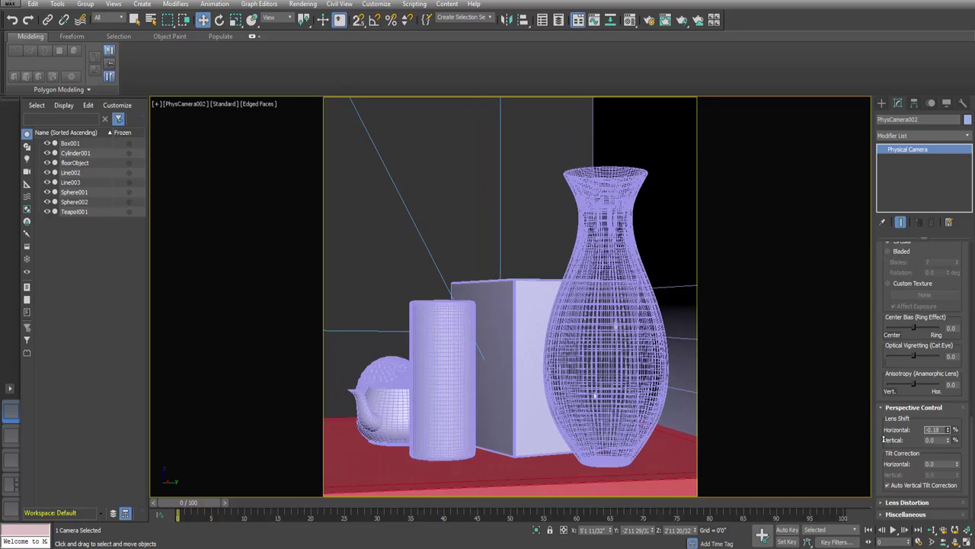
right_click(950, 431)
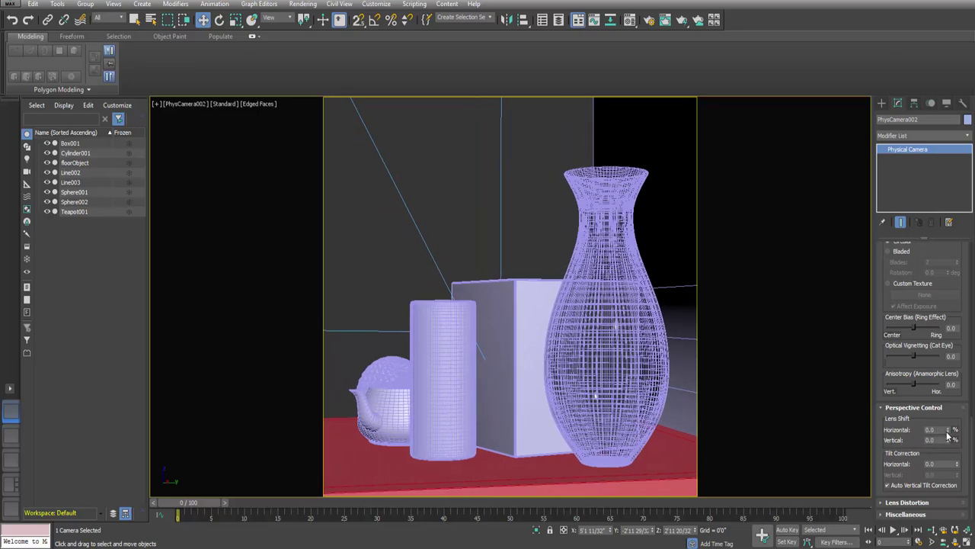
left_click(889, 485)
left_click_drag(958, 476, 939, 471)
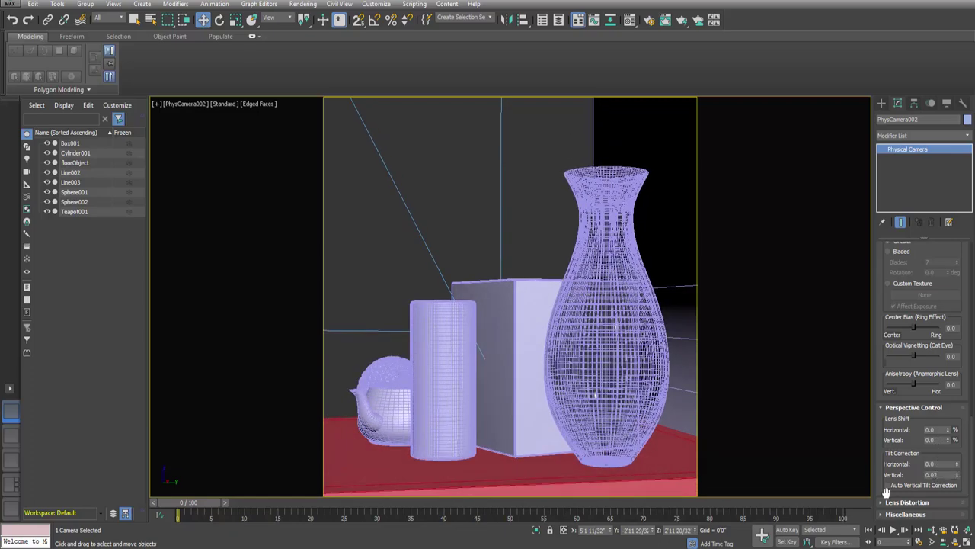
left_click(888, 486)
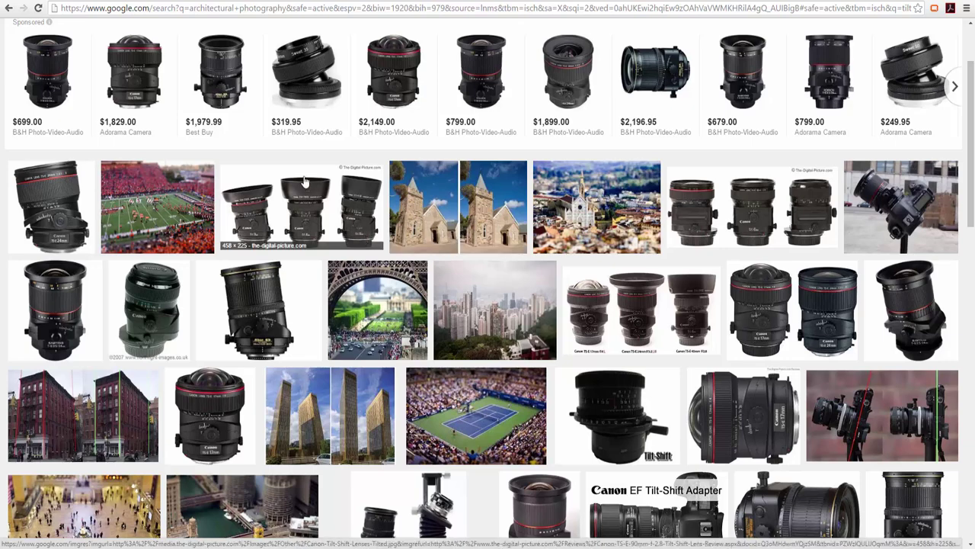
scroll(320, 194, "up", 1)
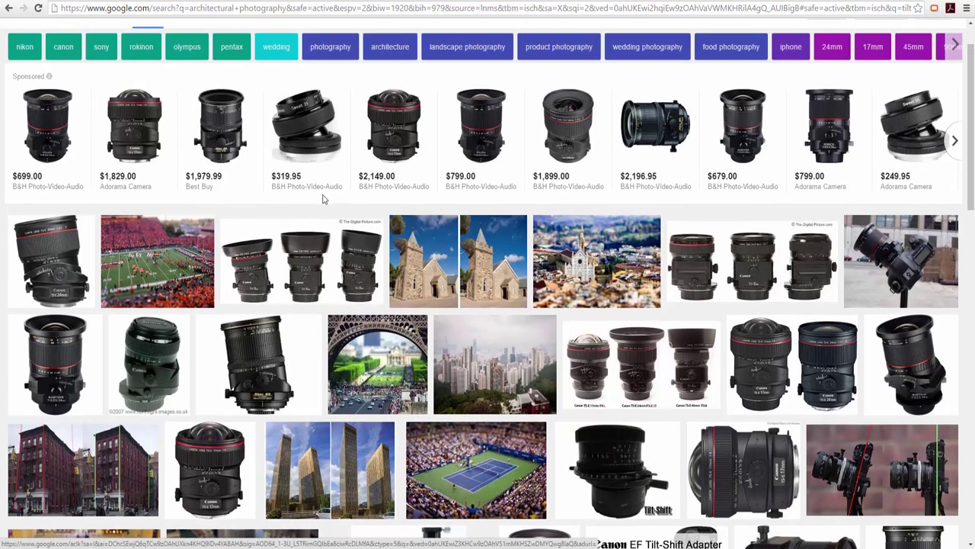
left_click(57, 261)
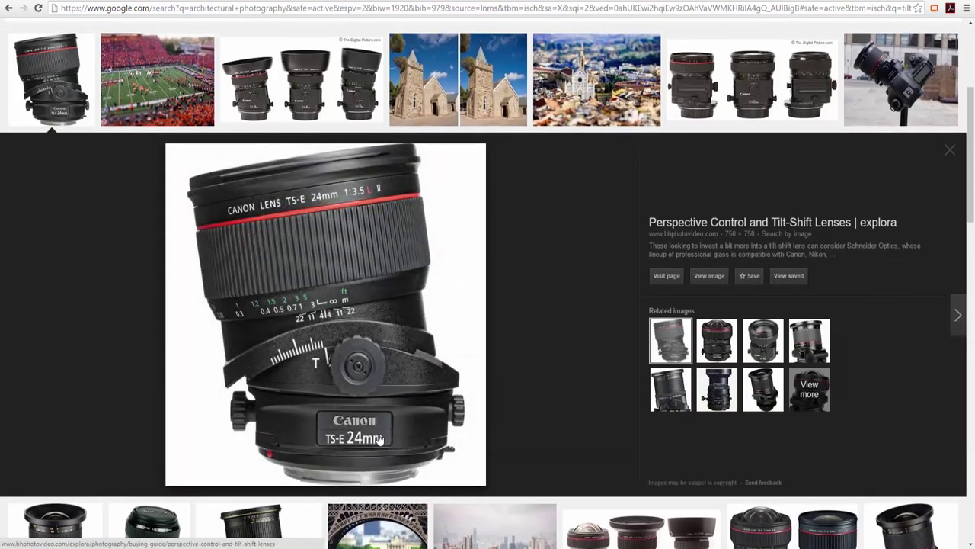
left_click(457, 88)
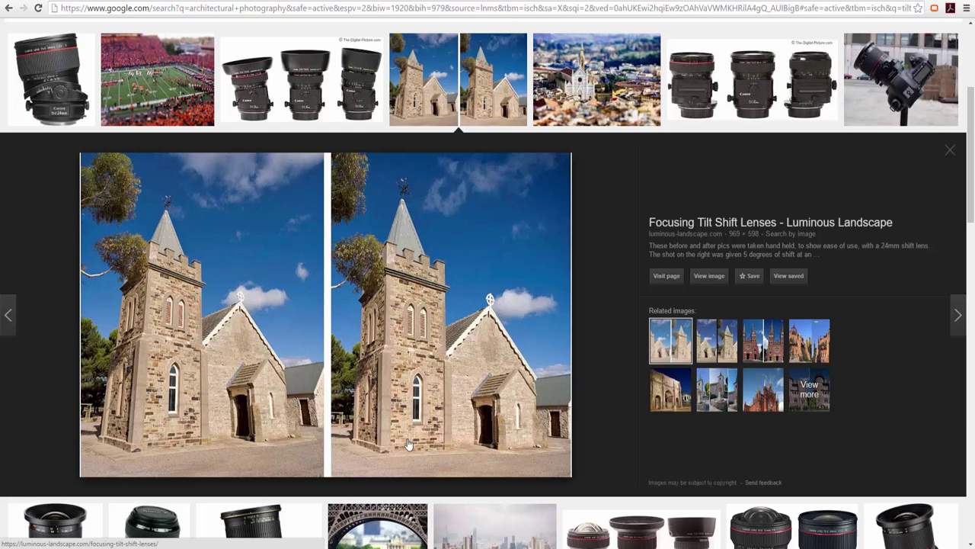
scroll(412, 449, "up", 1)
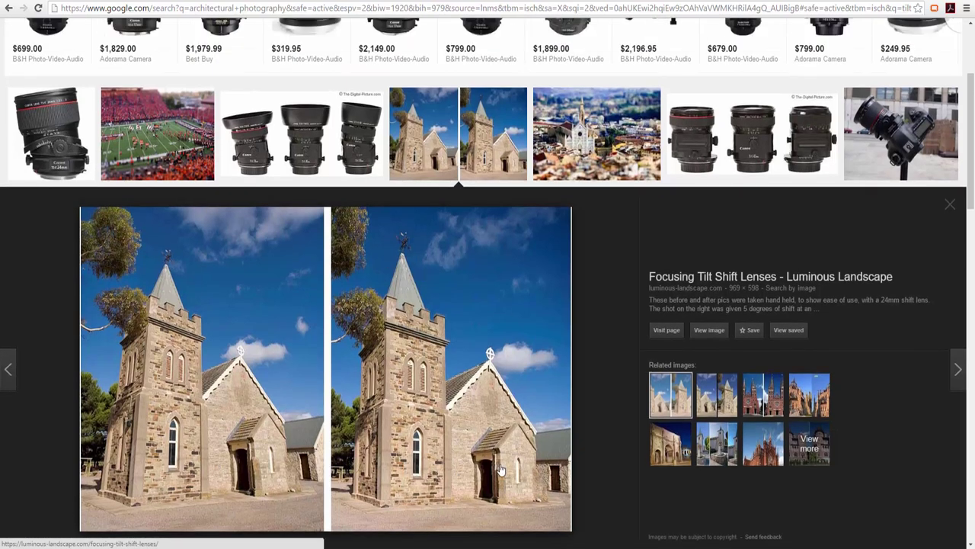
left_click(950, 207)
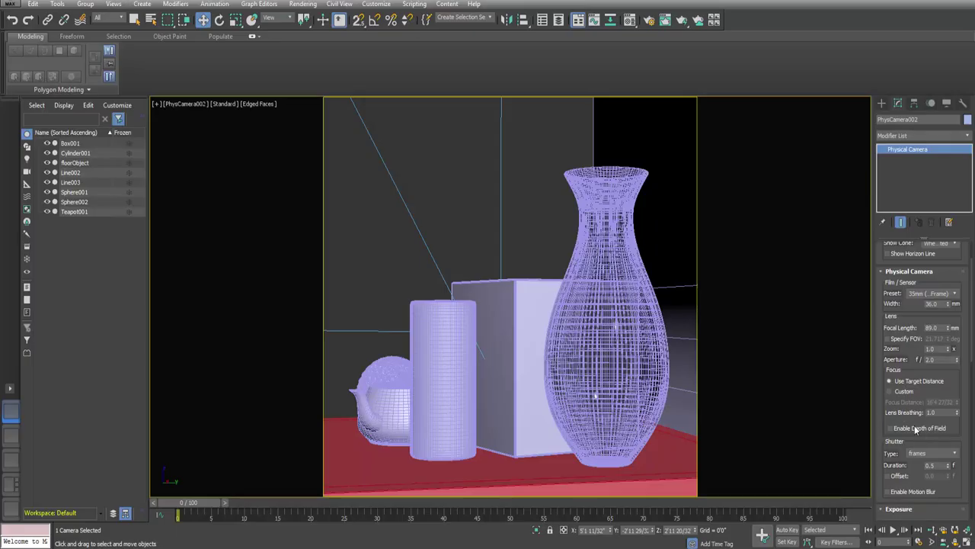
scroll(929, 415, "down", 5)
scroll(926, 472, "up", 7)
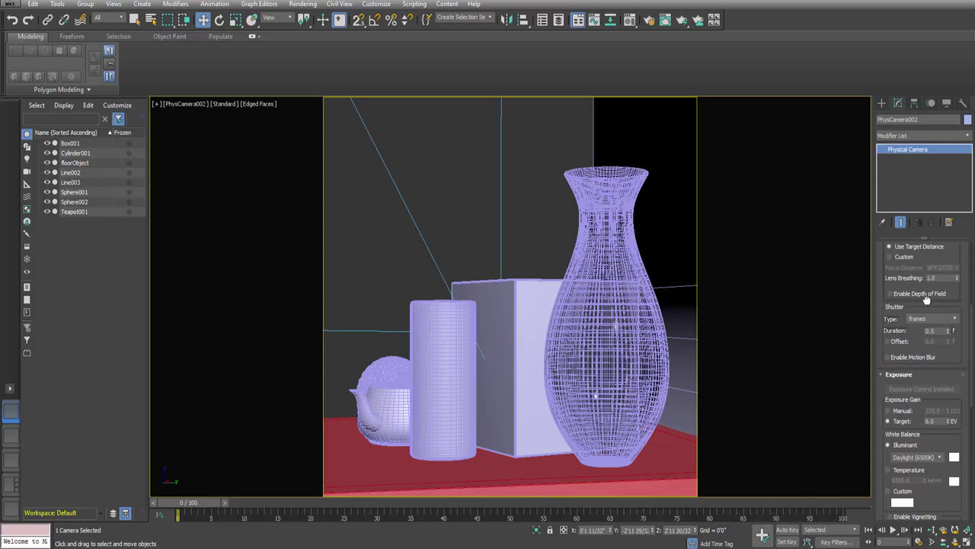
scroll(921, 357, "down", 5)
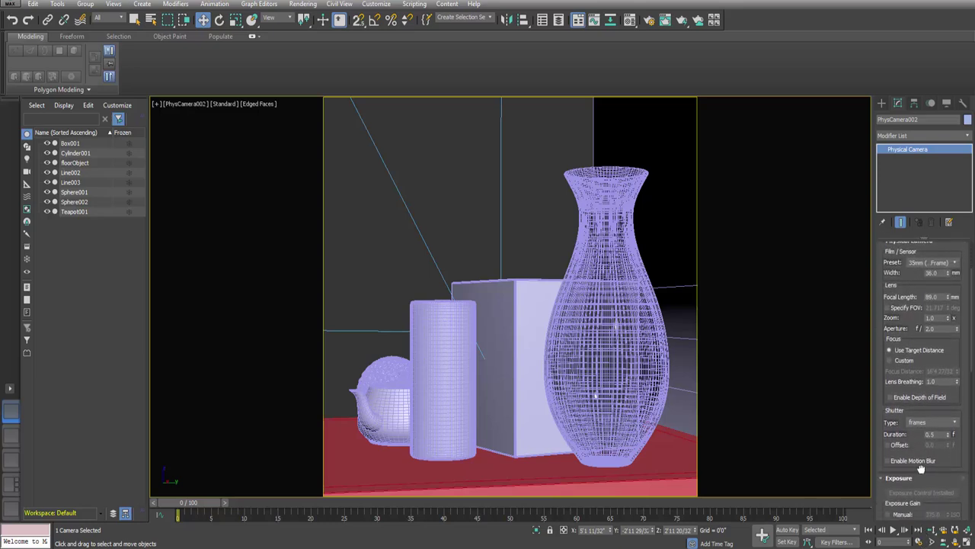
left_click_drag(921, 358, 922, 301)
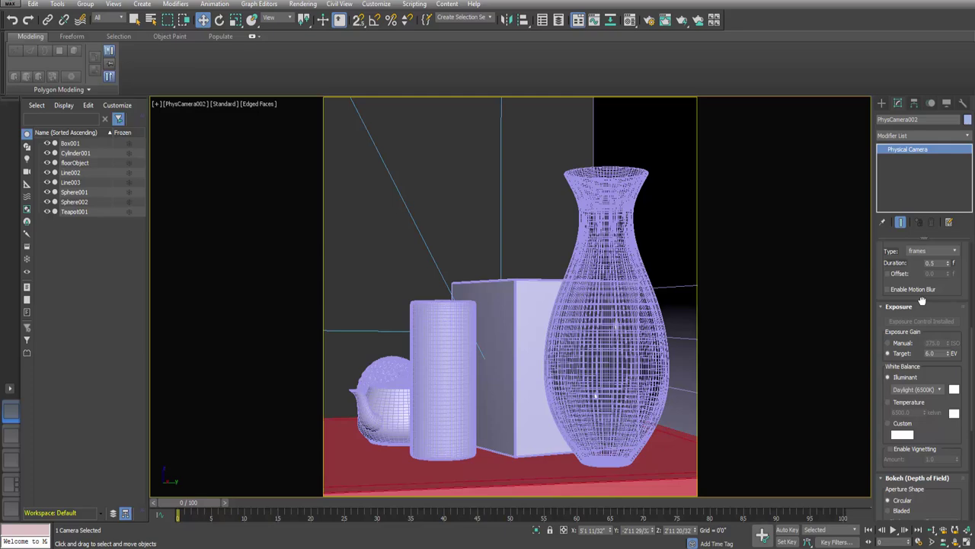